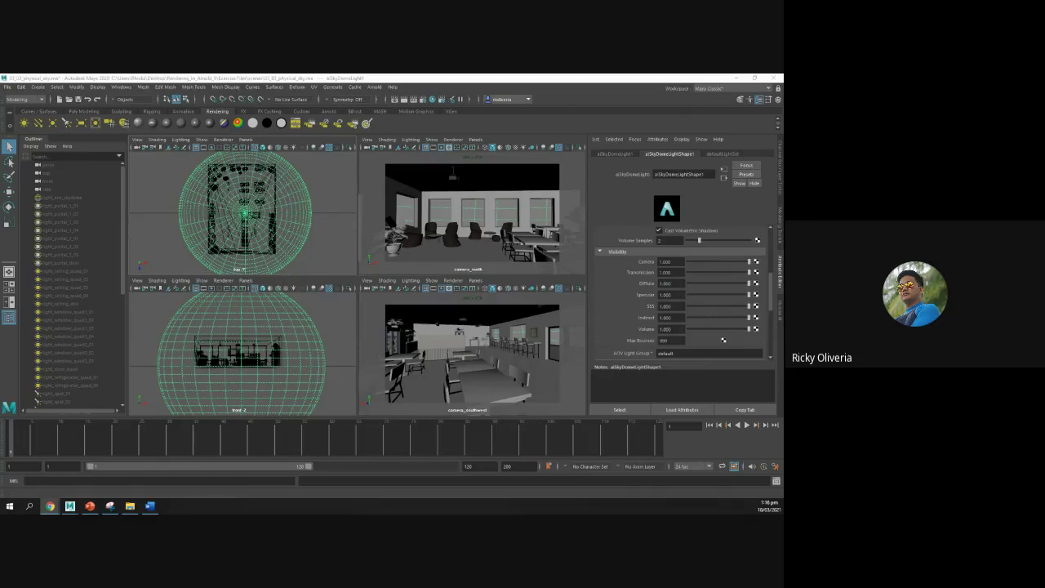
Switch from Maya to the 'Chapter 6 Daylight with Physical Sky' PowerPoint deck
key("alt+Tab")
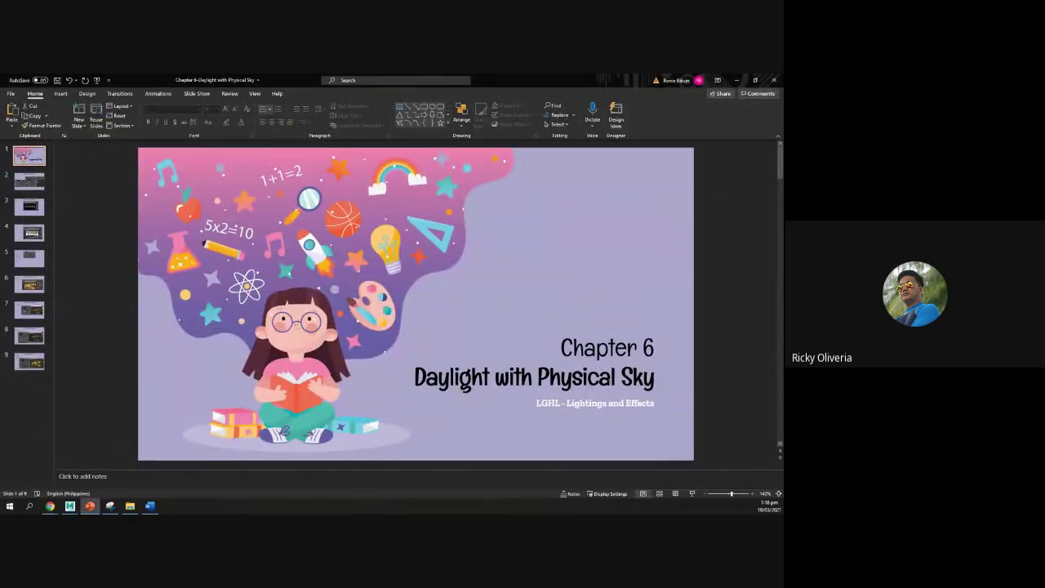
Show slide 2 on selecting the sky dome, then return to the Maya office scene
left_click(23, 186)
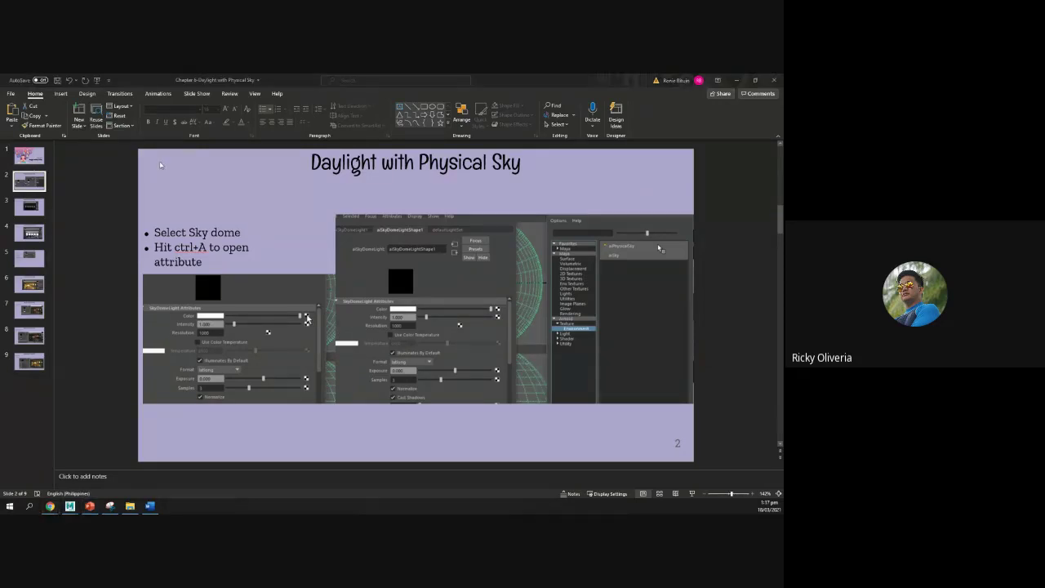
key("alt+Tab")
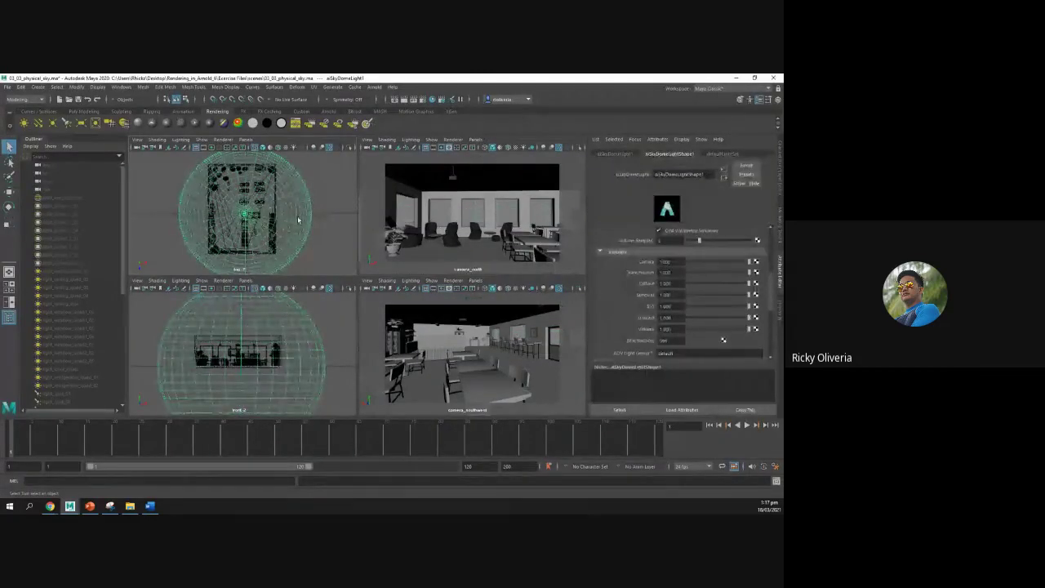
Check the sky dome's channel values, then start an Arnold render of the camera_north view
key("ctrl+a")
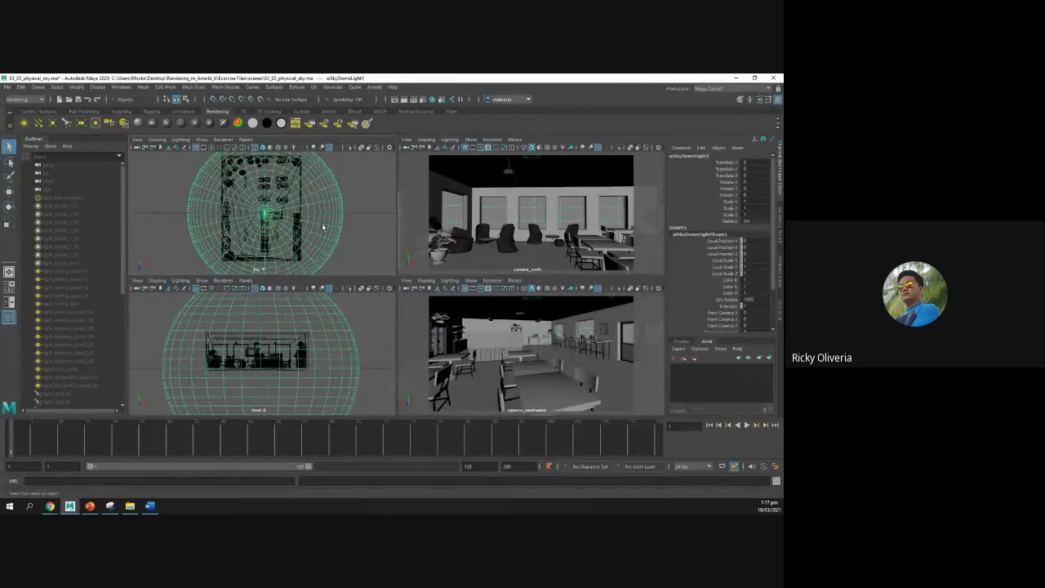
key("ctrl+a")
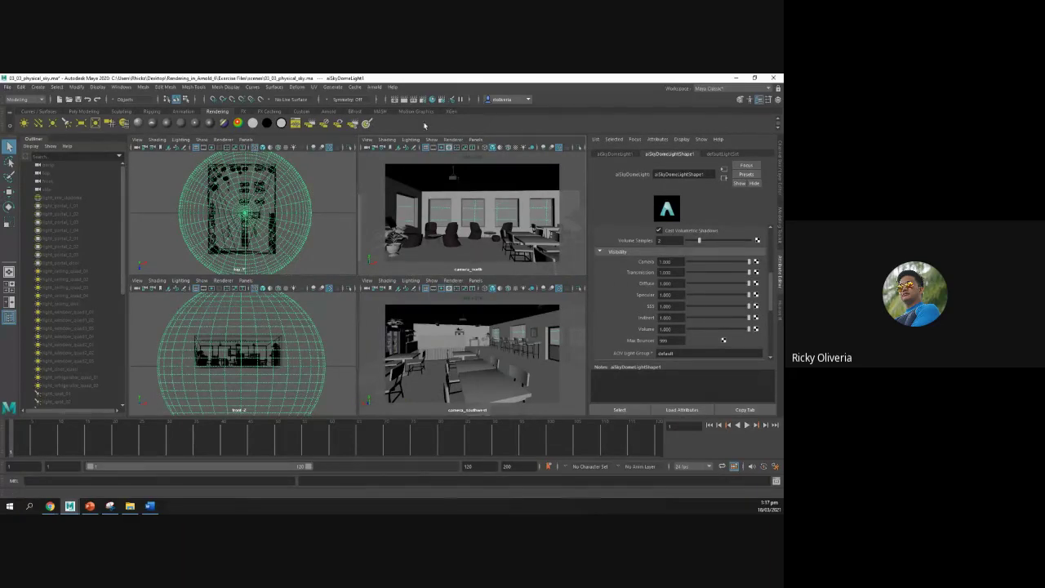
left_click(374, 87)
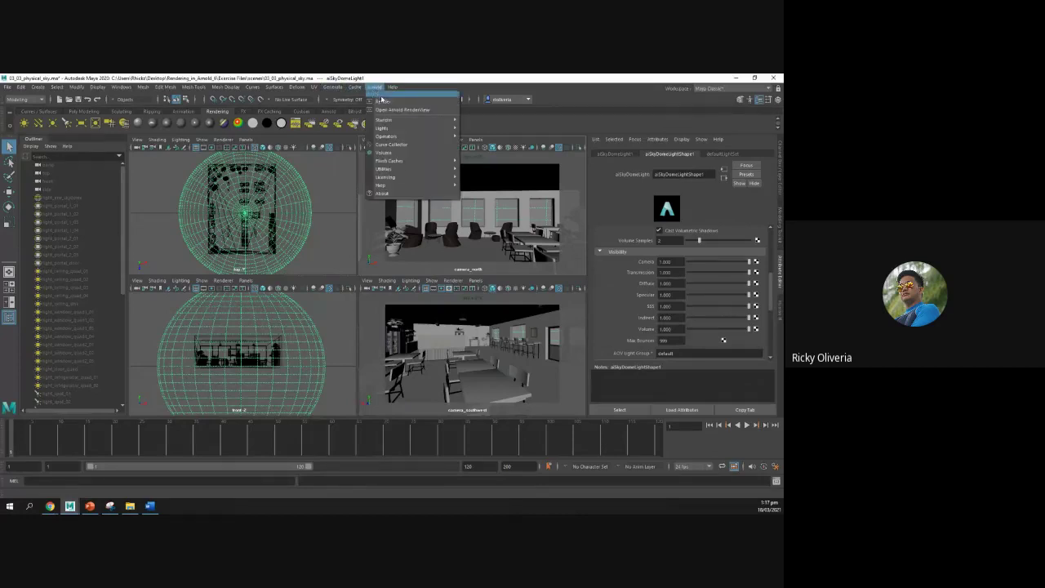
left_click(386, 102)
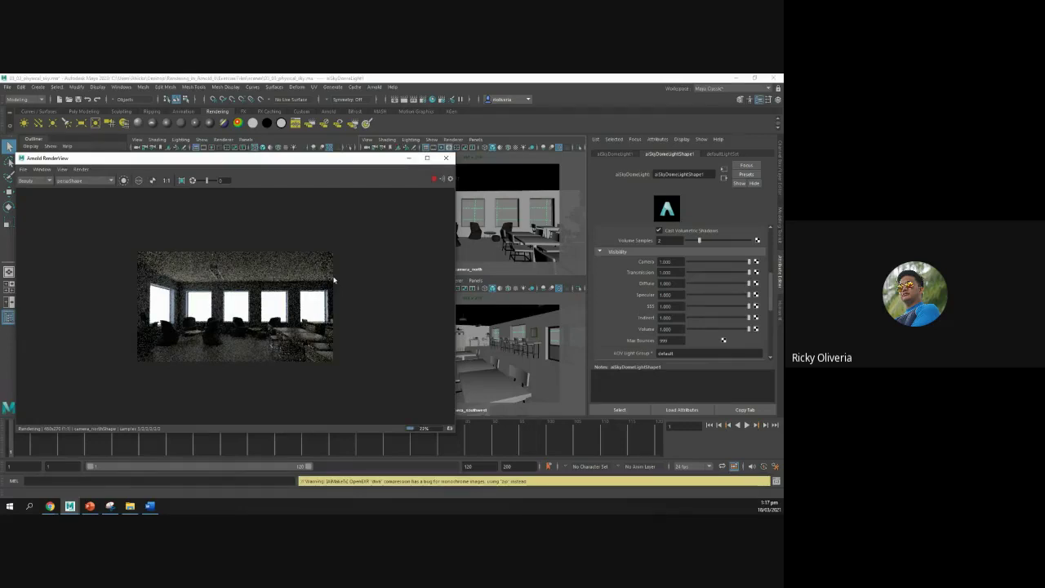
Zoom and pan the Arnold RenderView to frame all five windows as the render finishes
scroll(331, 280, "up", 2)
scroll(329, 277, "up", 2)
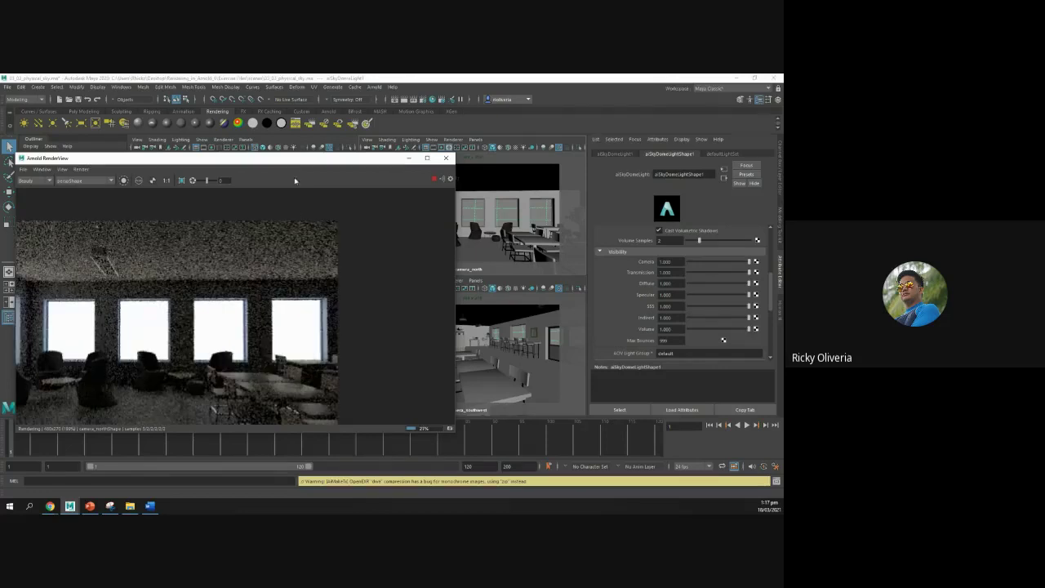
middle_click_drag(239, 306, 318, 275)
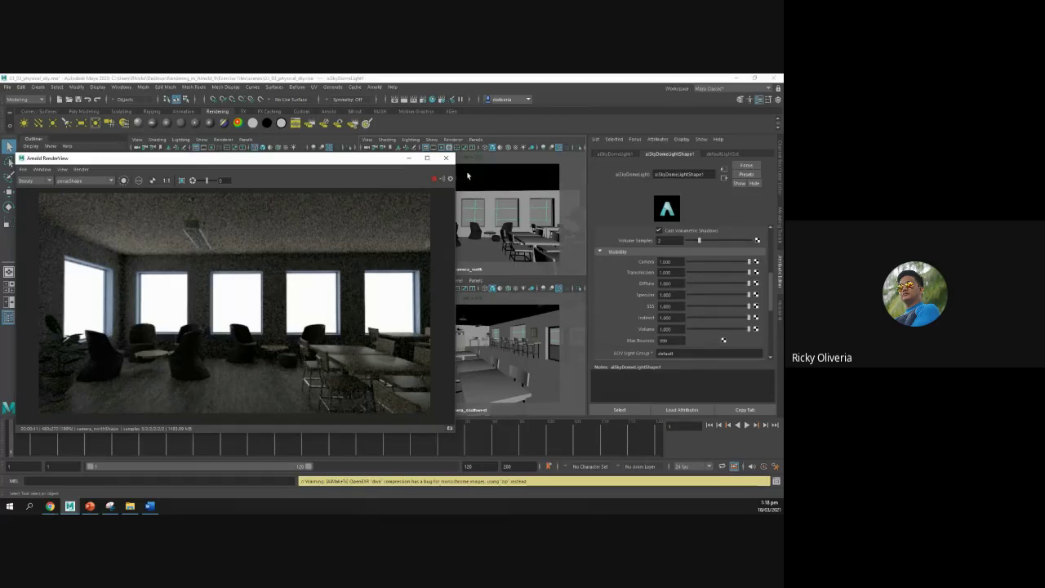
Close the Arnold RenderView, review the sky dome slide, and bring the Maya scene window back
left_click(447, 158)
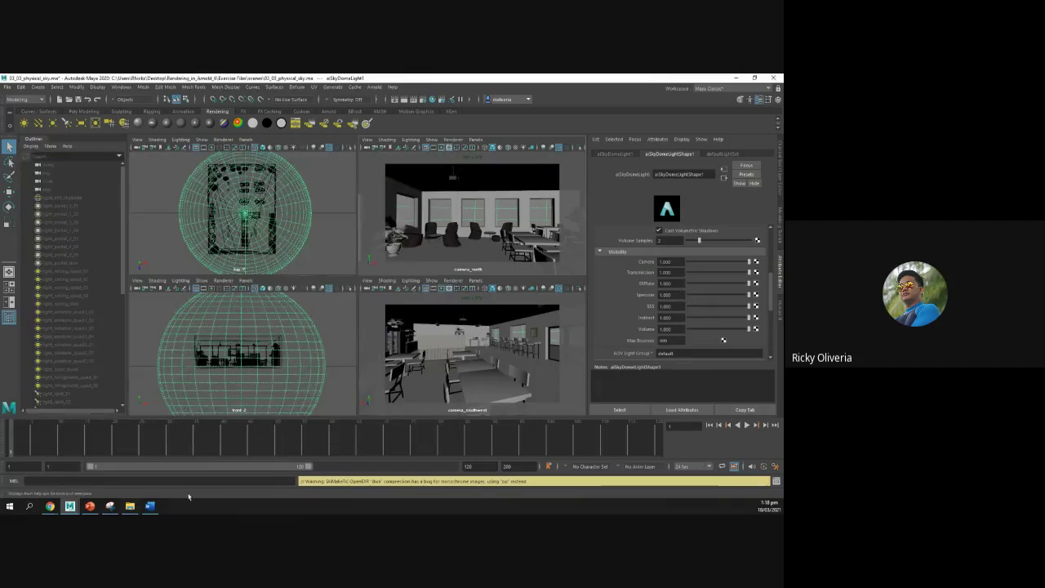
left_click(90, 506)
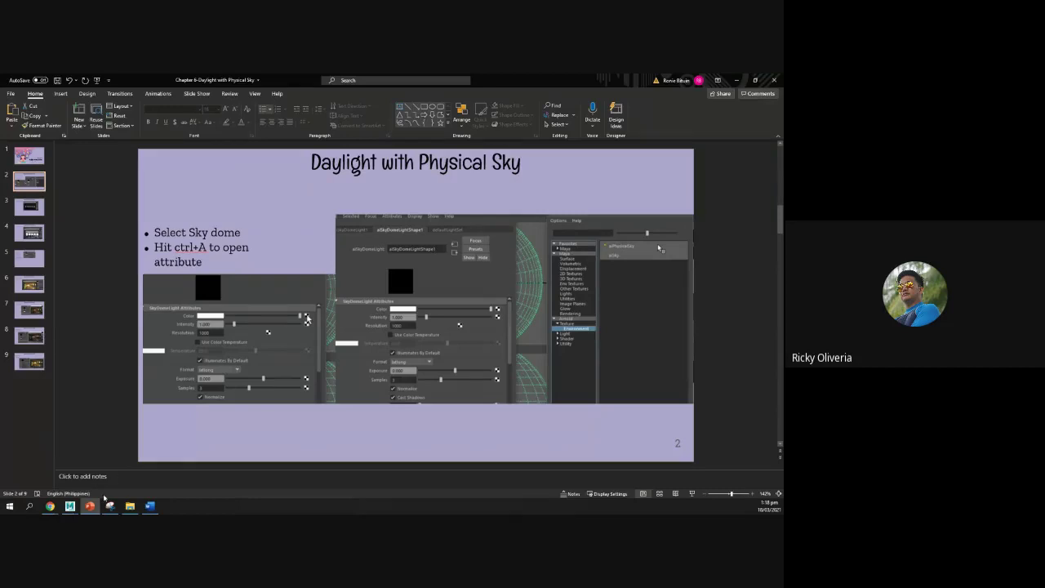
left_click(70, 505)
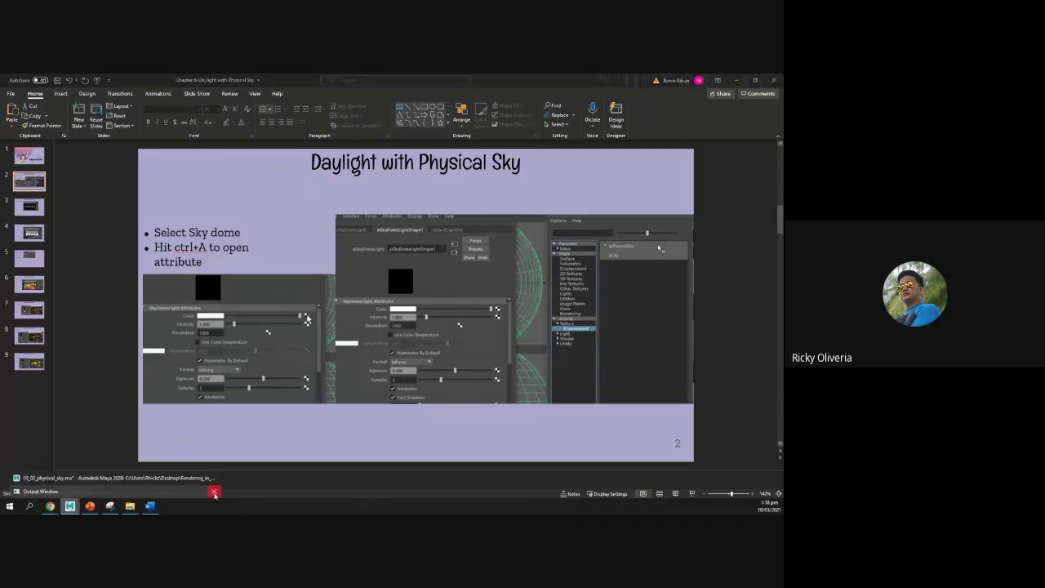
left_click(115, 477)
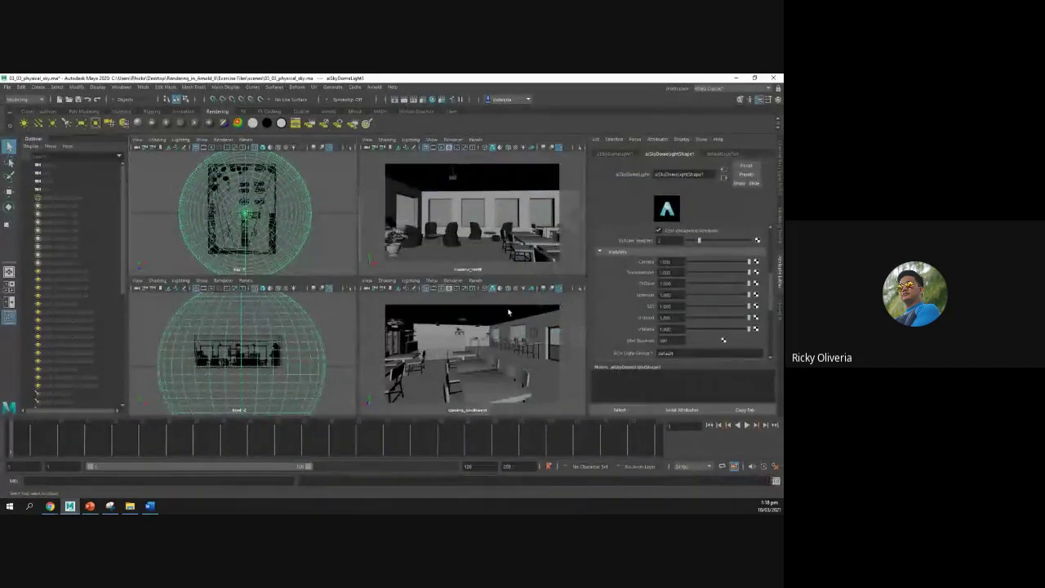
Map a new aiPhysicalSky environment texture onto the sky dome light's Color attribute
scroll(731, 283, "up", 3)
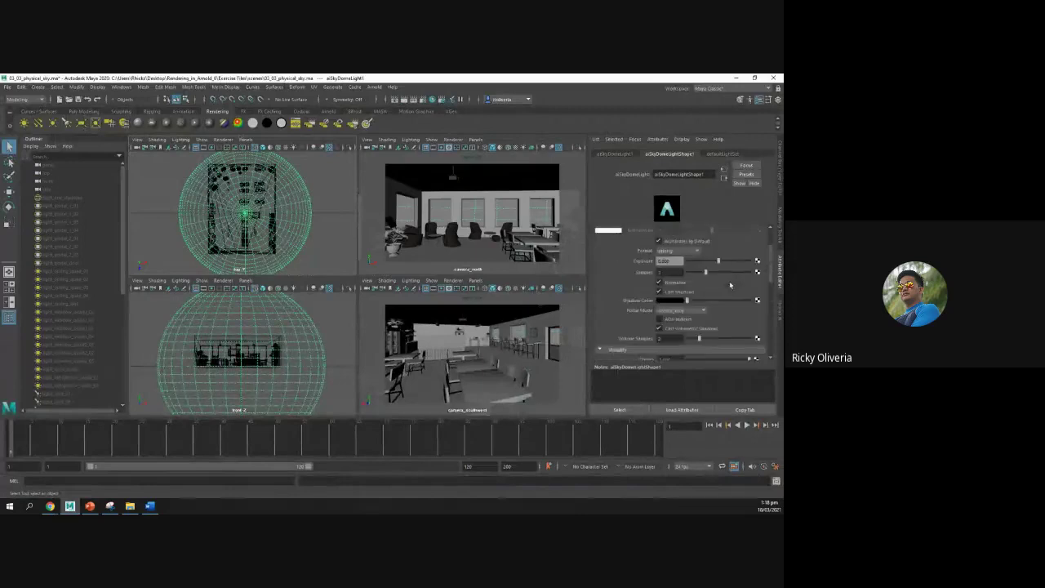
scroll(729, 290, "up", 2)
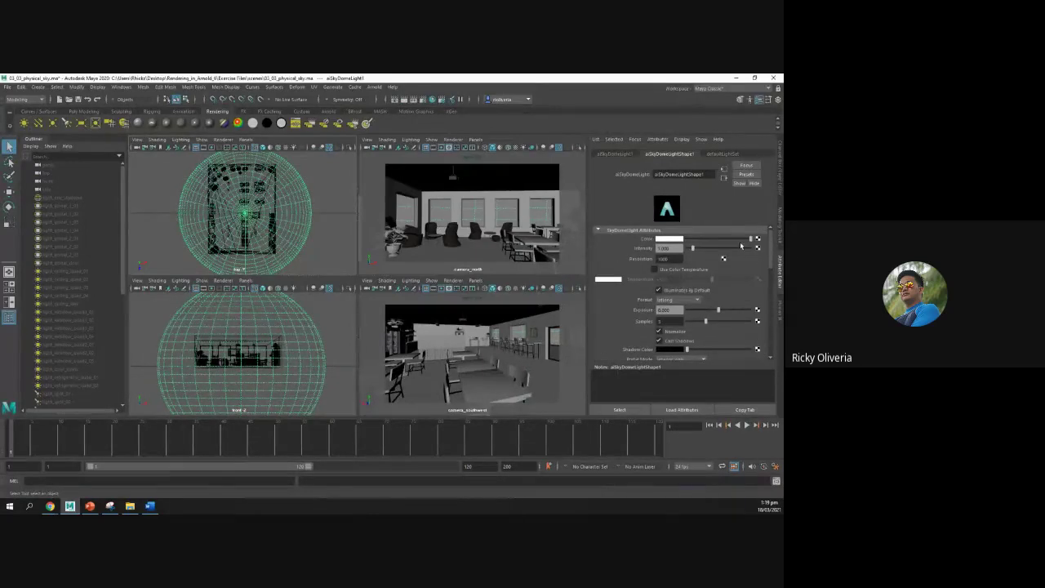
left_click(757, 239)
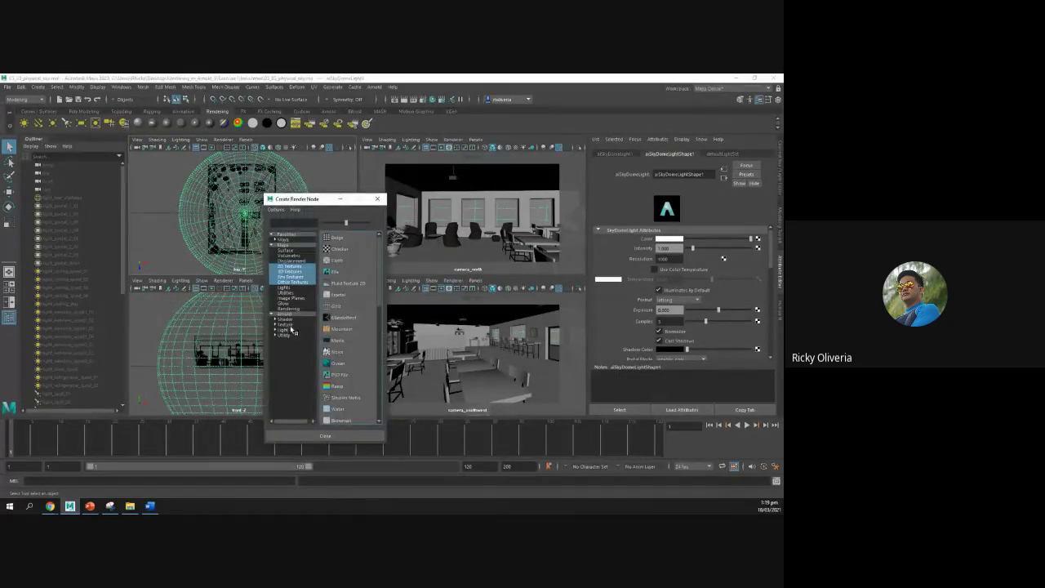
left_click_drag(328, 199, 372, 190)
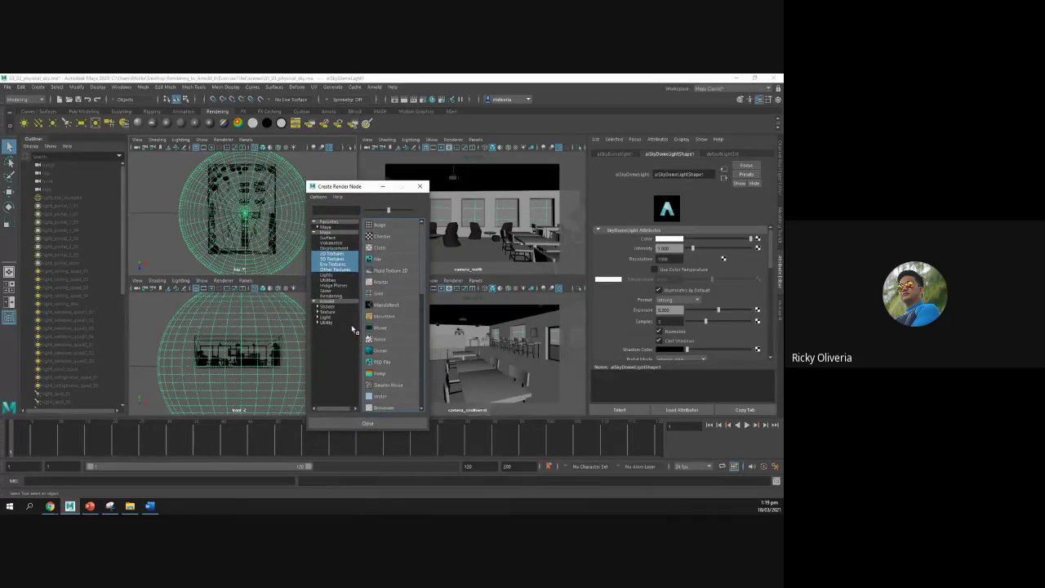
left_click(317, 312)
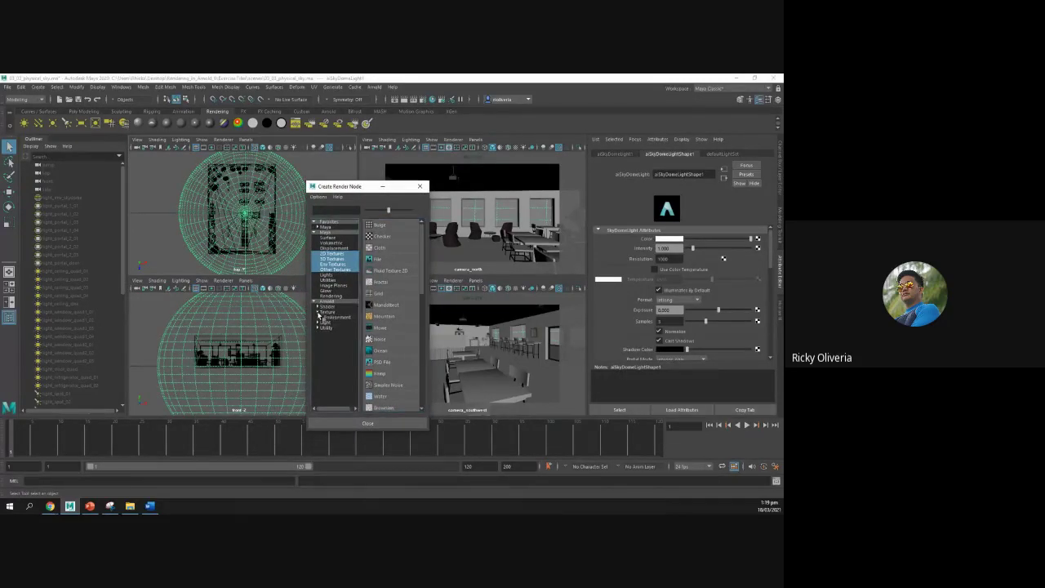
left_click(336, 317)
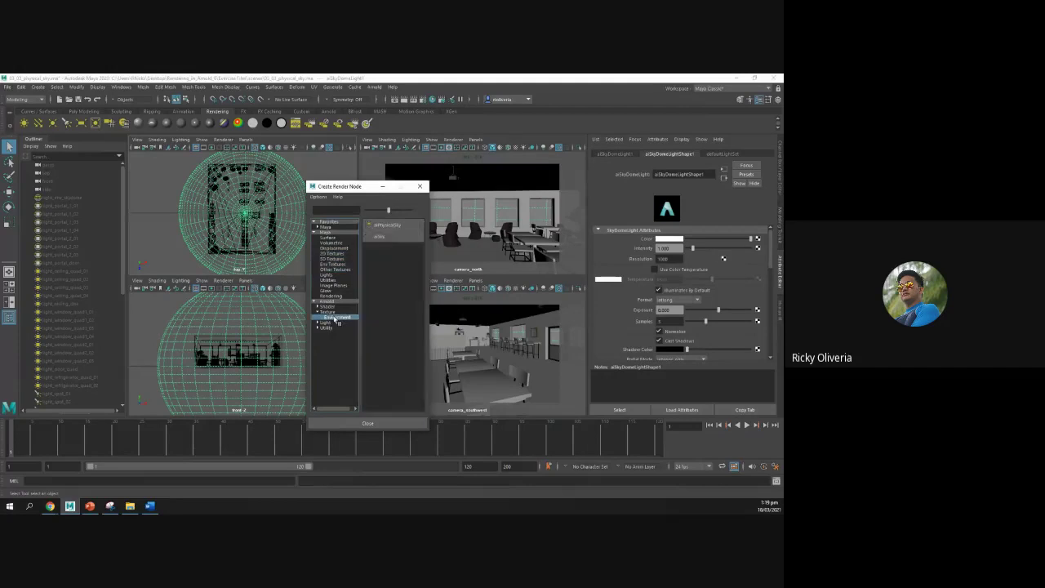
left_click(398, 231)
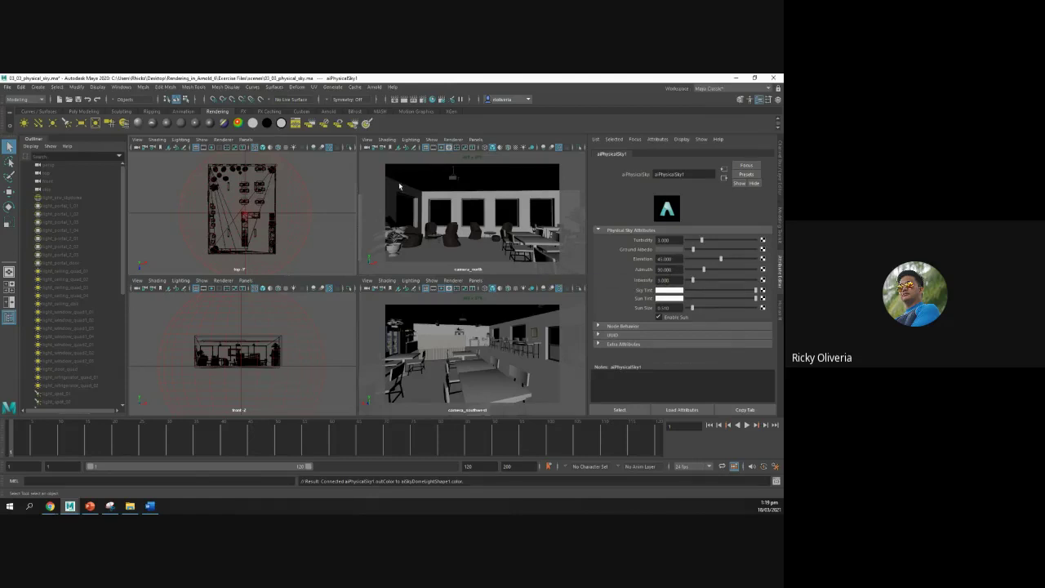
left_click(374, 87)
left_click(378, 104)
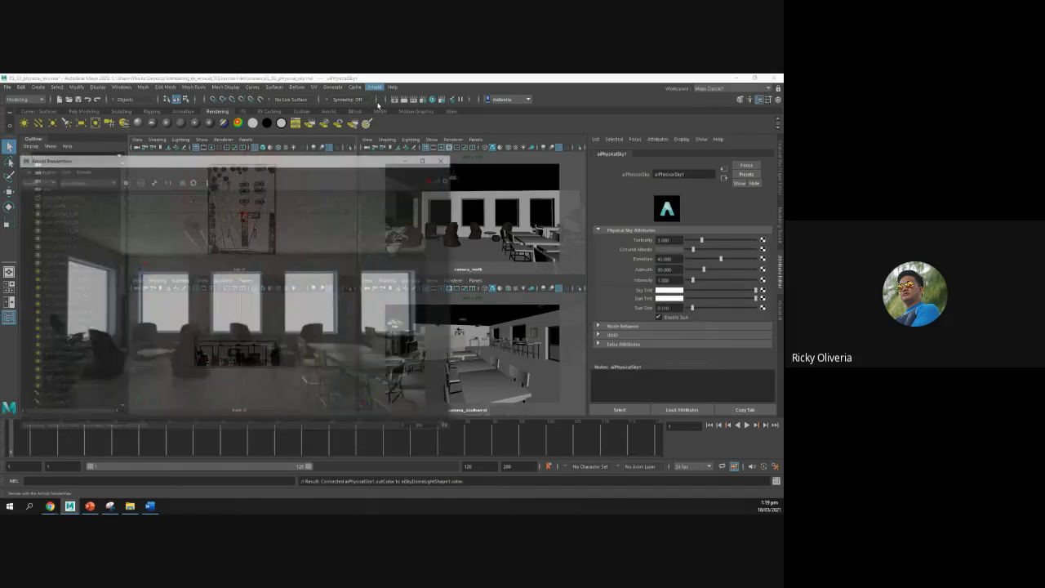
left_click(445, 157)
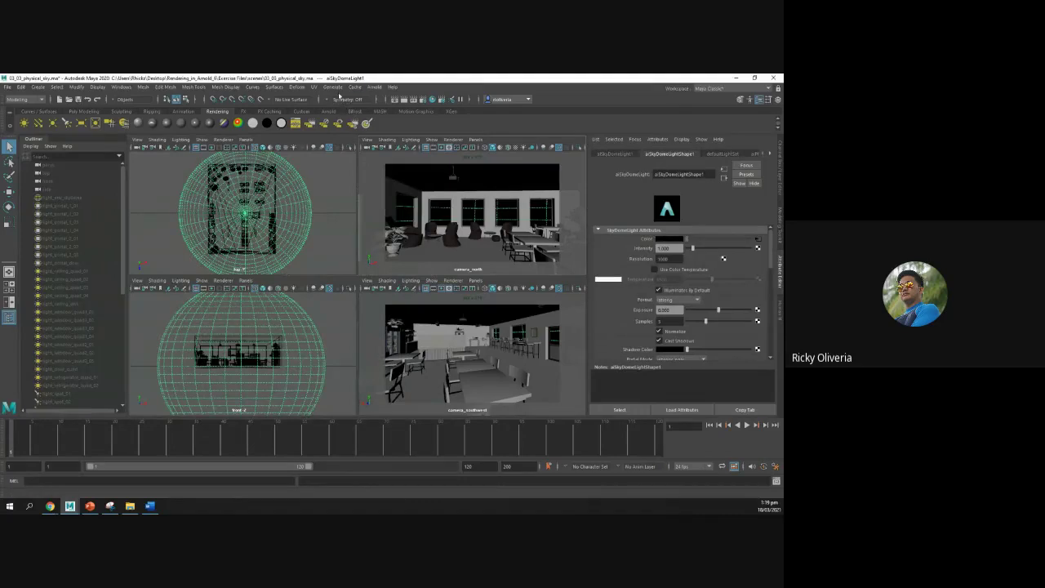
Render the camera_north view with Arnold using the new aiPhysicalSky lighting
left_click(373, 86)
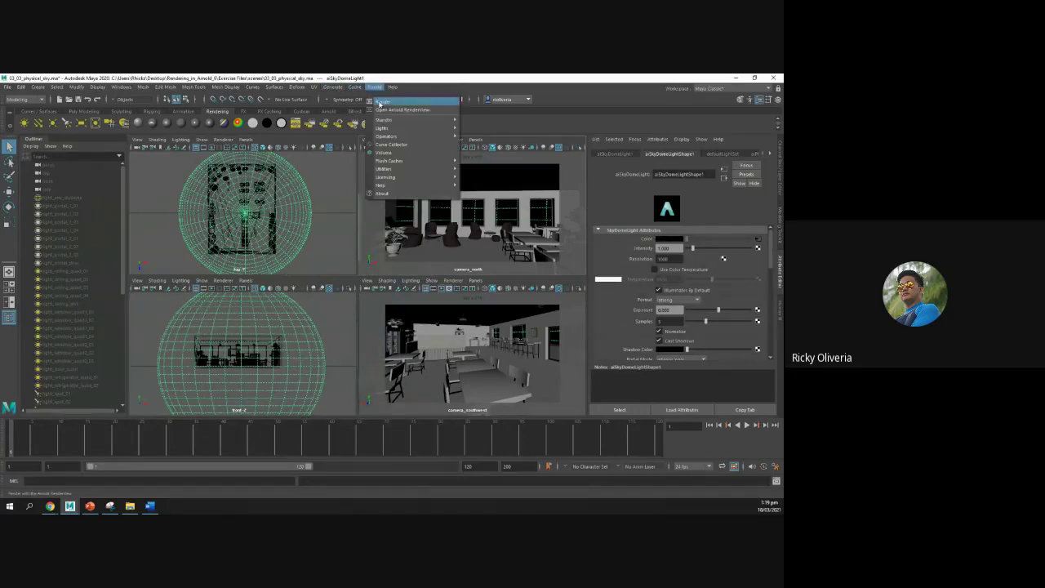
left_click(379, 102)
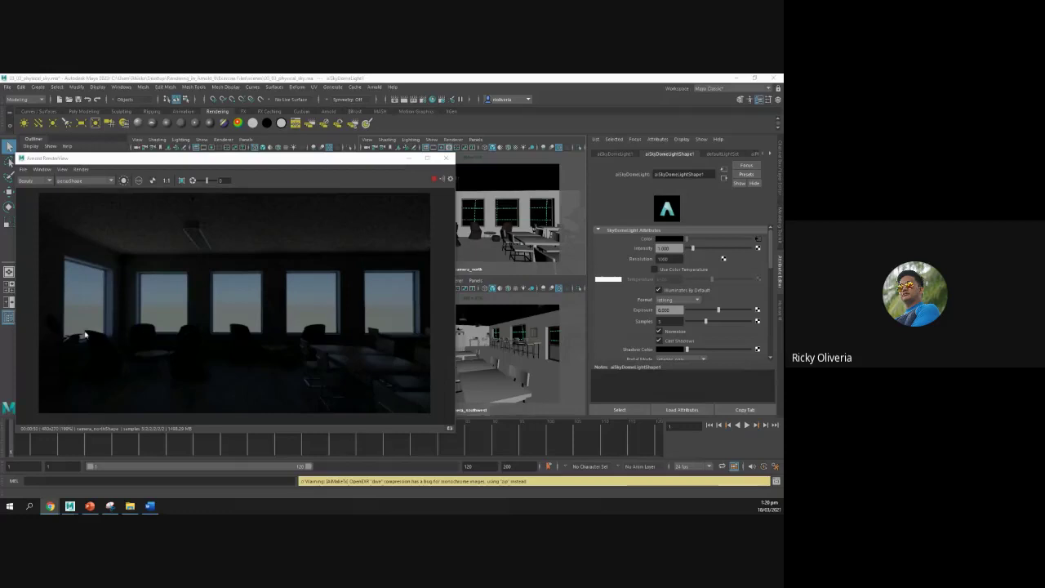
Advance the slides to slide 4 on raising exposure to 5, then return to Maya's render
left_click(90, 507)
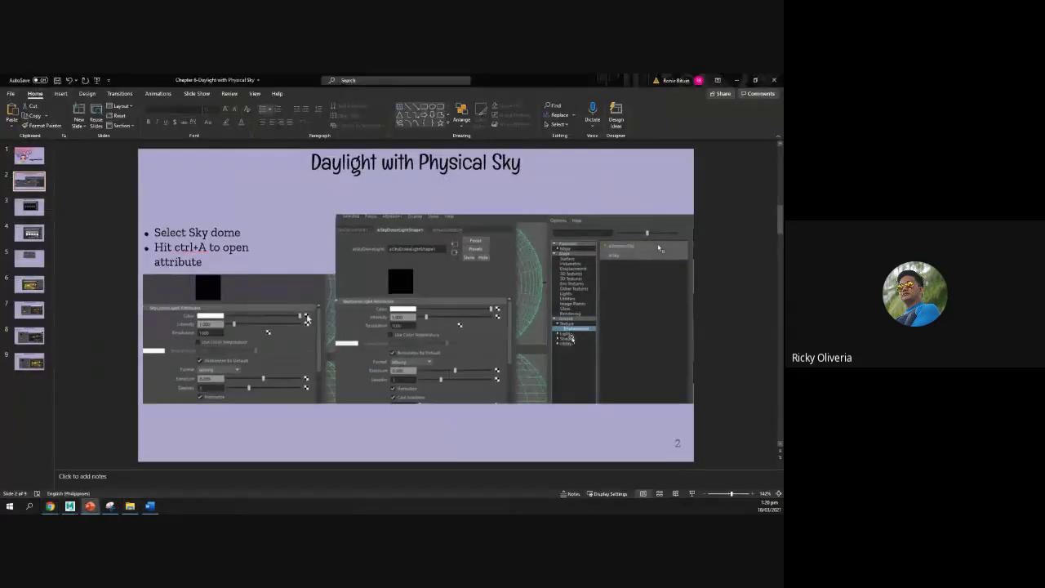
key("Page_Down")
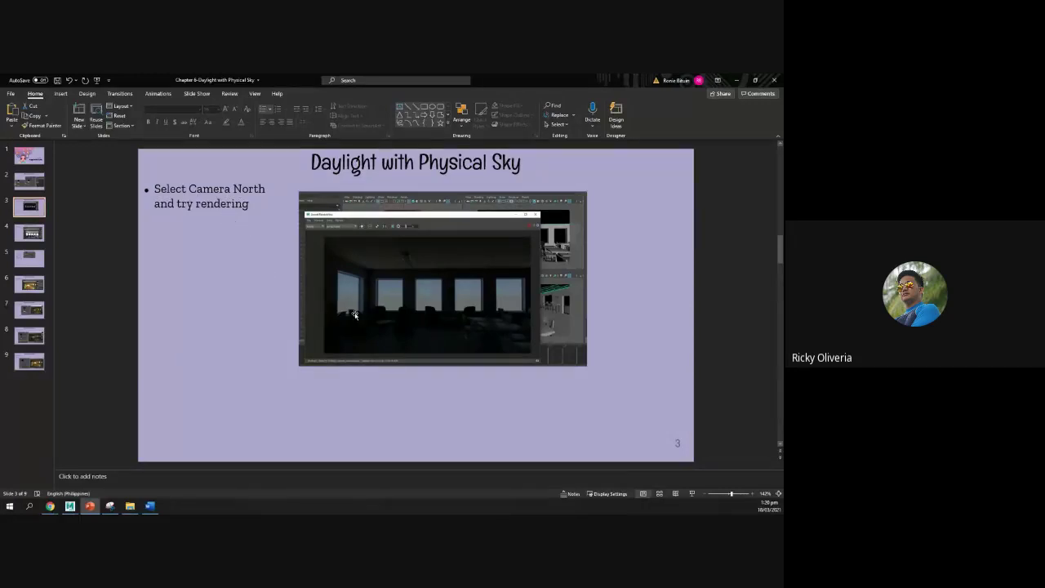
left_click(27, 232)
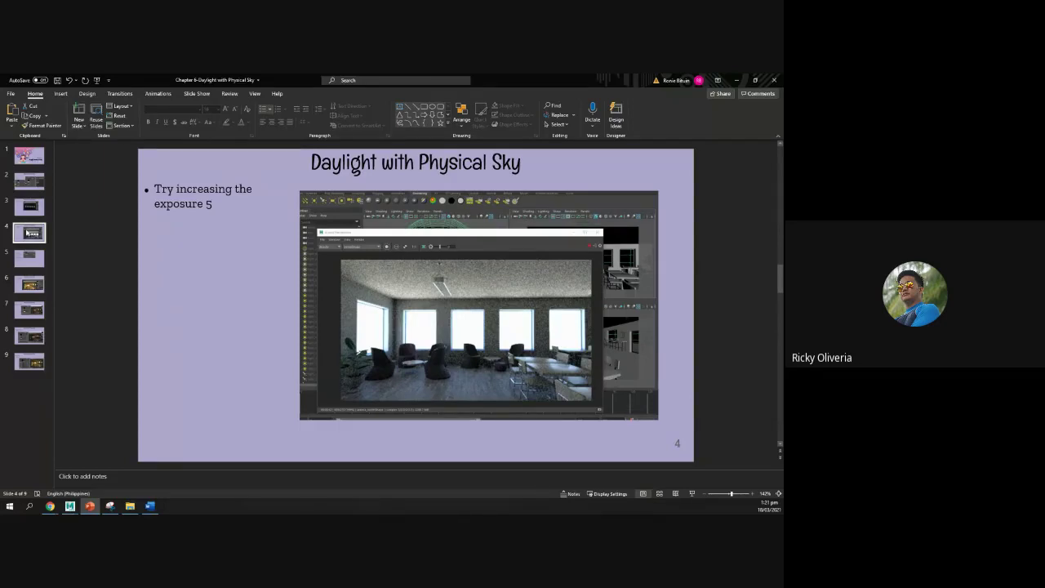
left_click(69, 507)
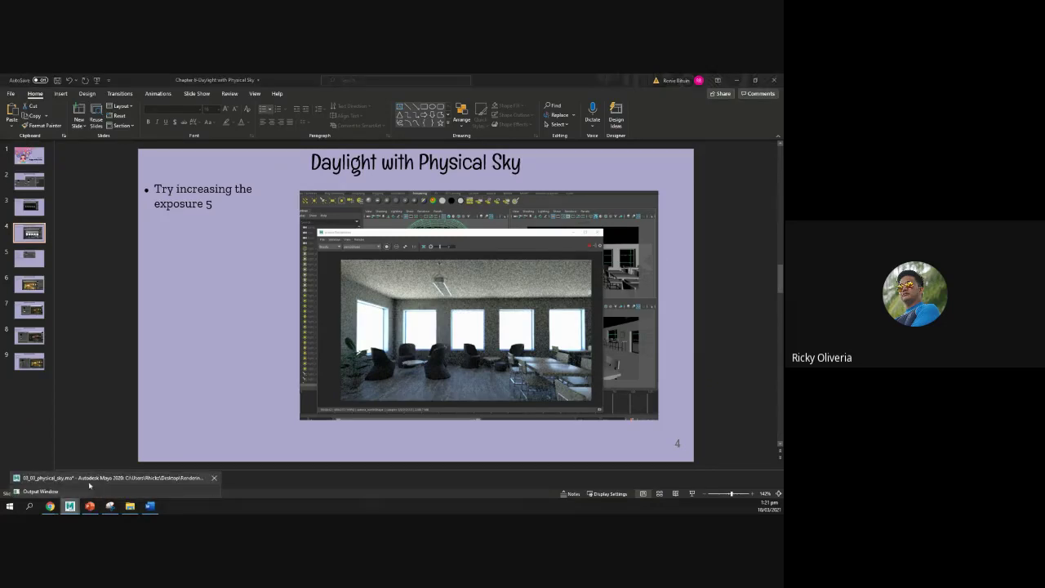
left_click(90, 481)
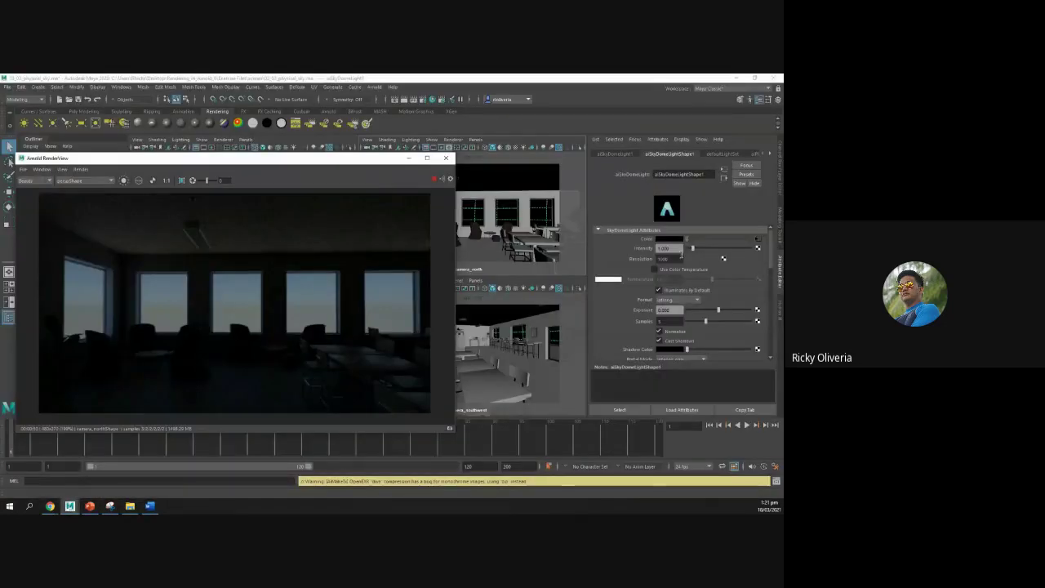
Set the aiSkyDomeLightShape1 Exposure to 5 to brighten the render, then return to the slides
left_click(724, 310)
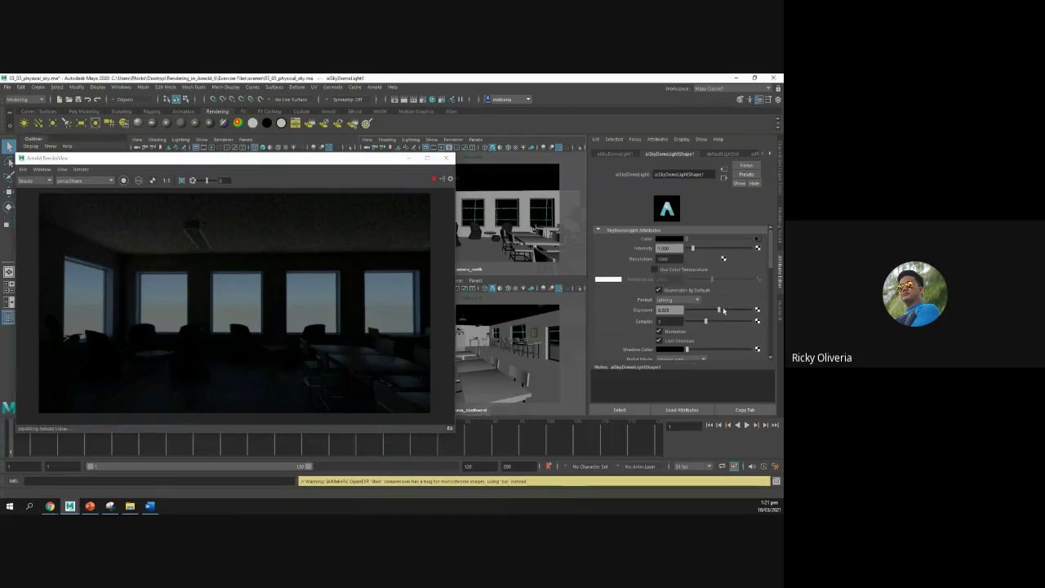
left_click_drag(723, 310, 726, 310)
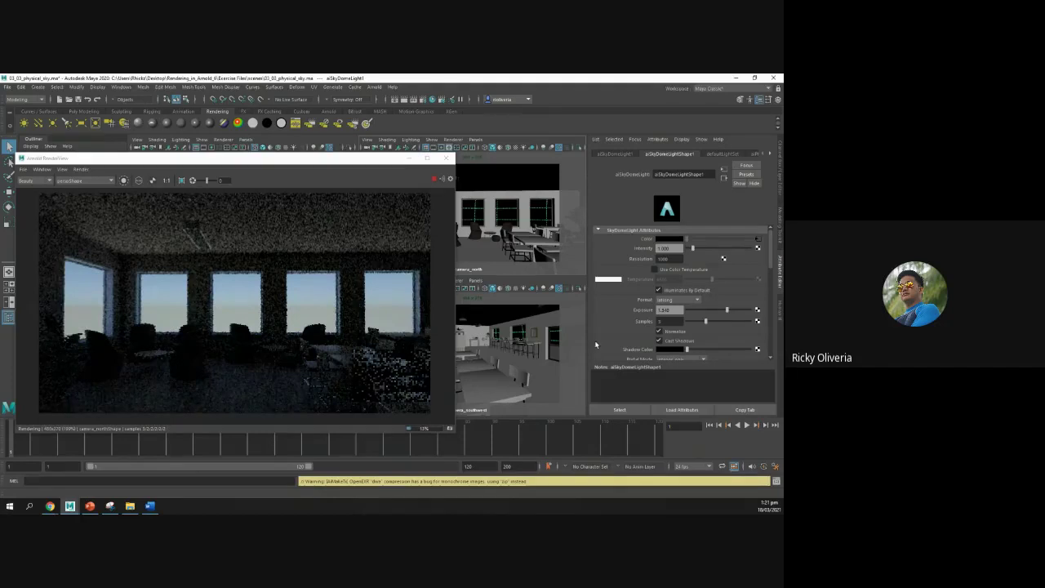
left_click(670, 310)
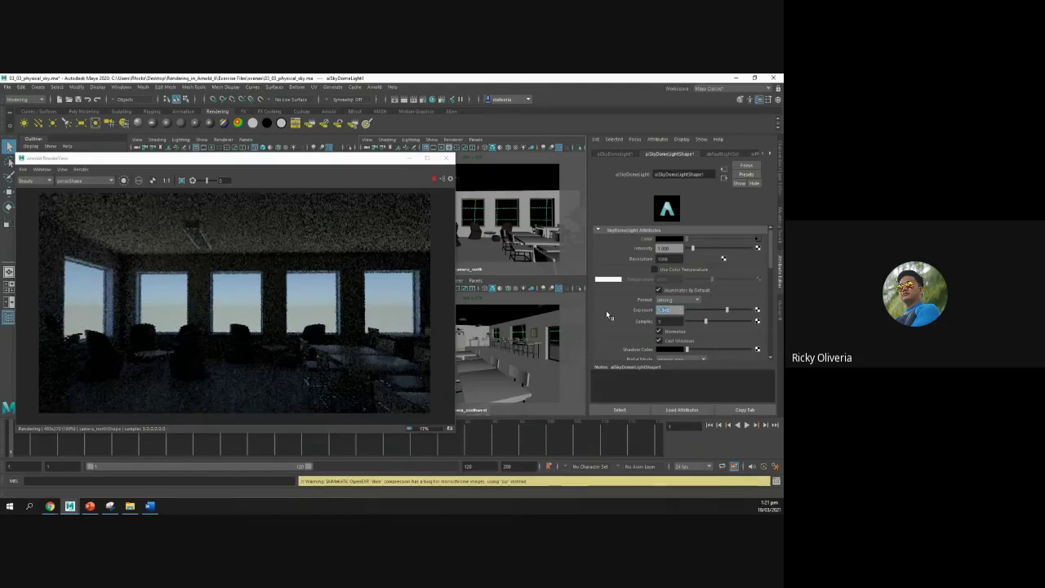
type("5")
key("Return")
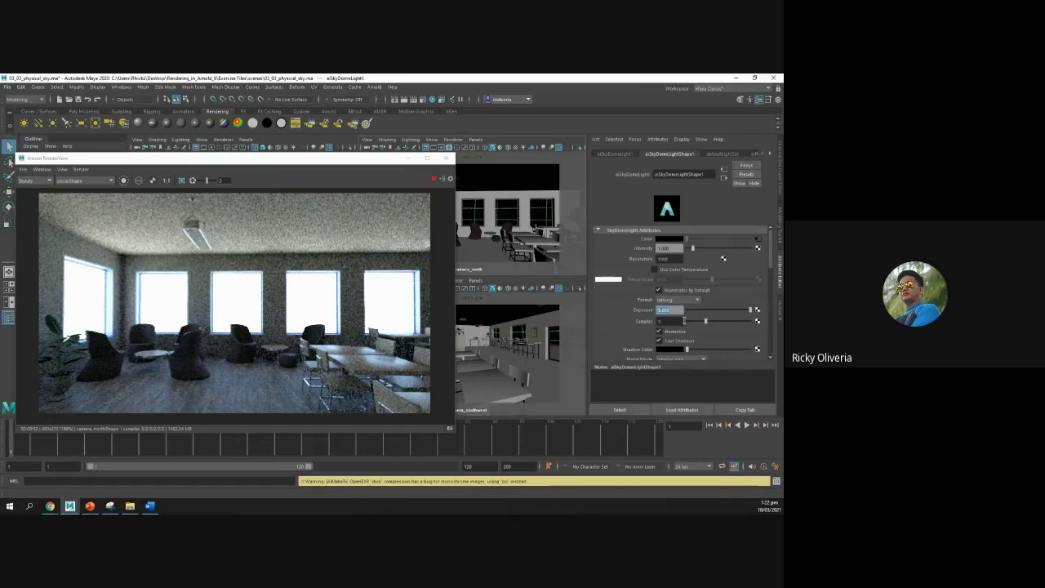
left_click(90, 506)
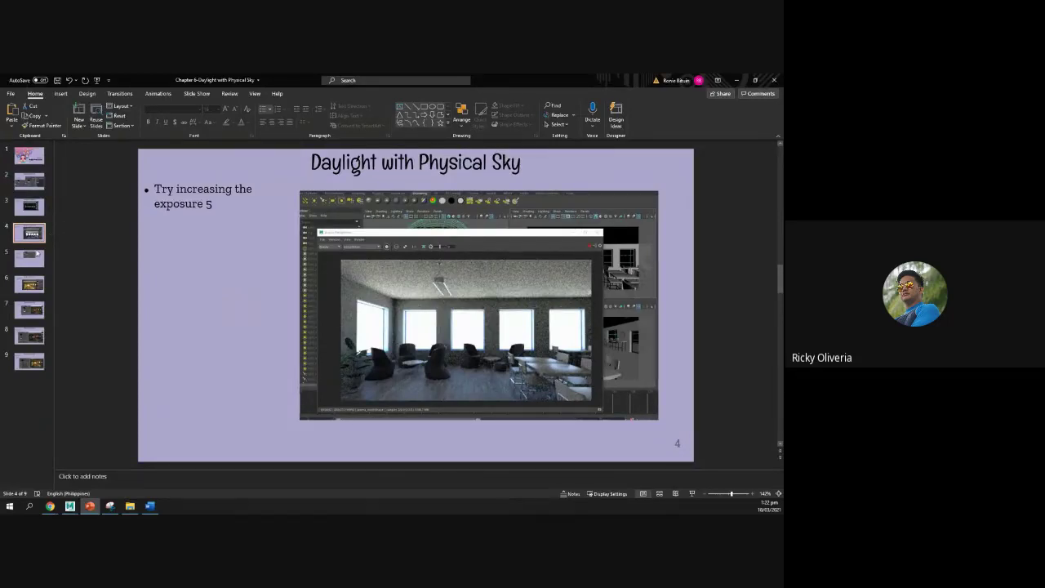
Go to slide 5 listing the exposure, elevation, azimuth and sun size steps
left_click(37, 256)
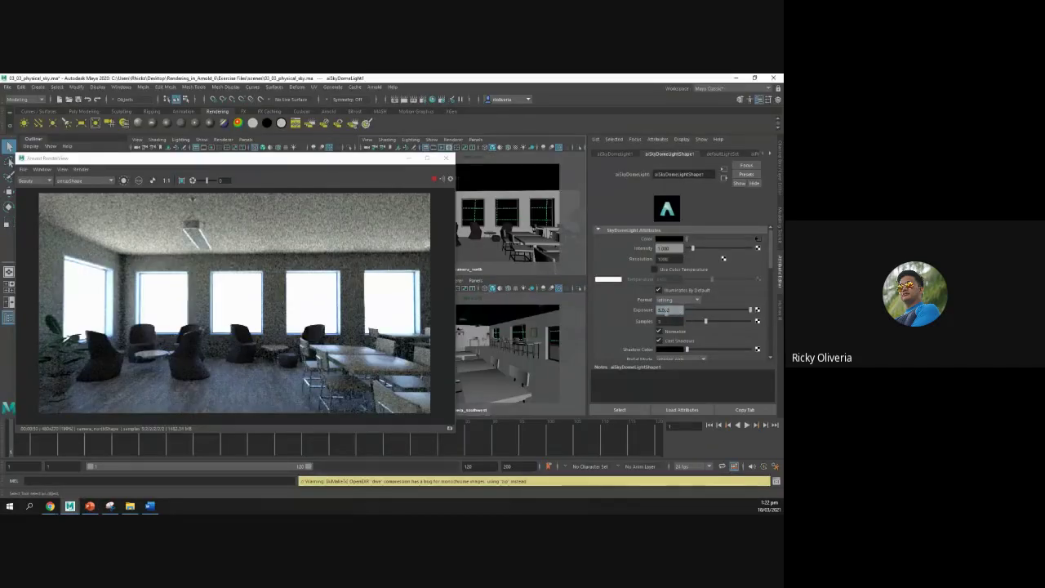
Set the skydome exposure to 0 to darken the render, then return to the slides
type("00")
key("Return")
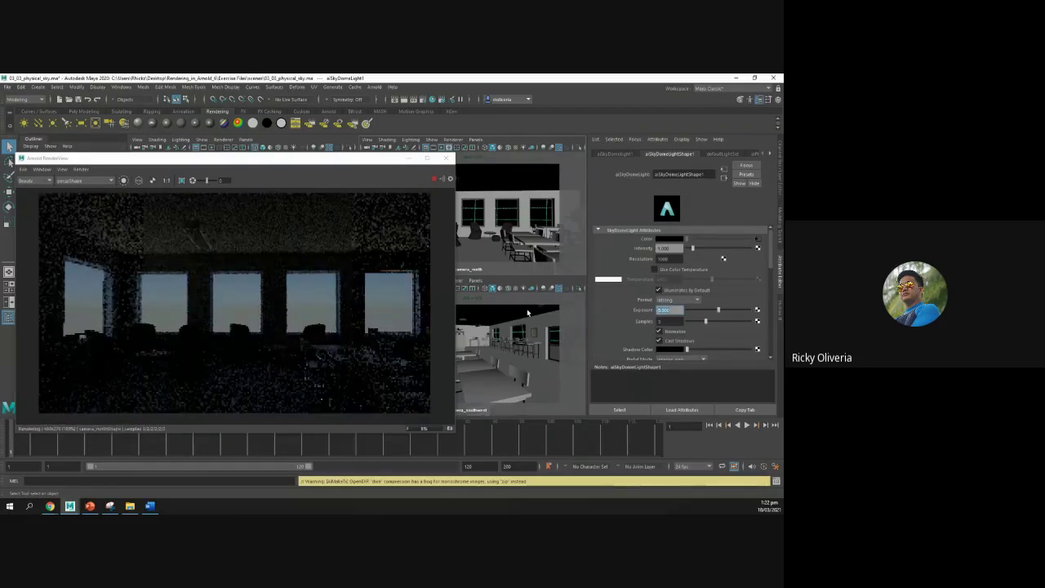
key("alt+Tab")
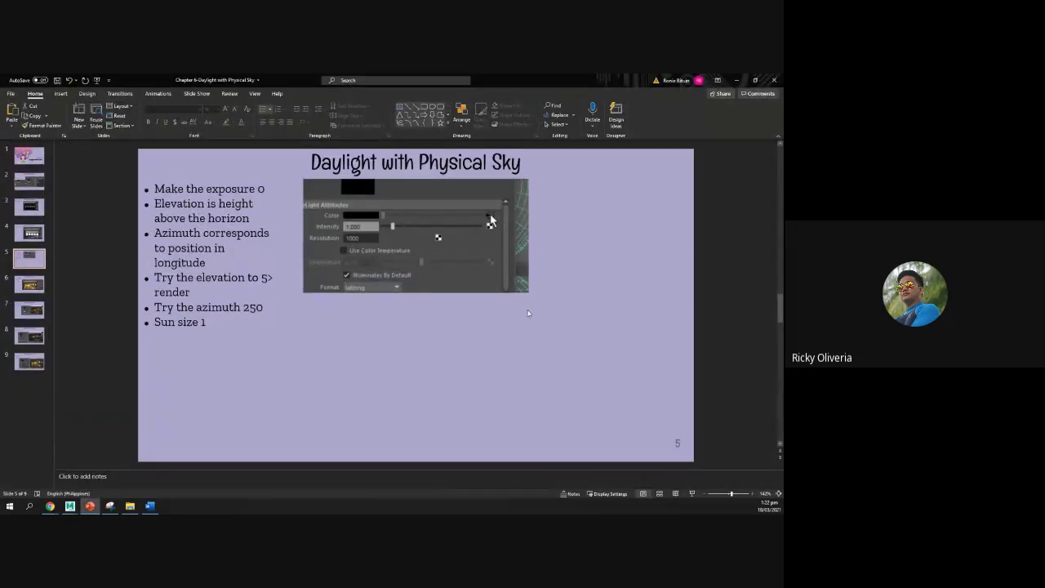
Glance between PowerPoint and Maya, finishing on the dark exposure-0 Maya render
key("alt+Tab")
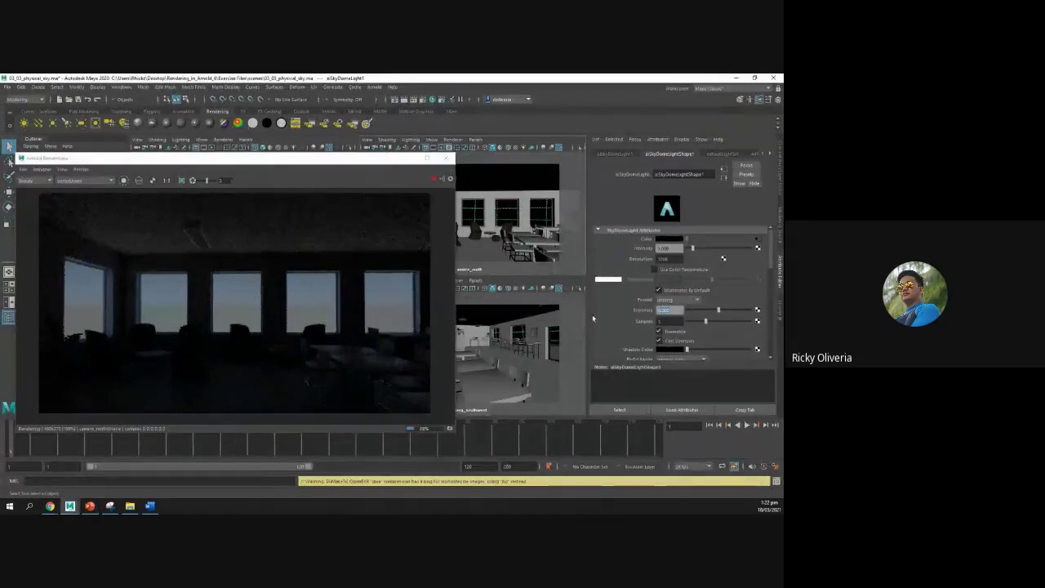
key("alt+Tab")
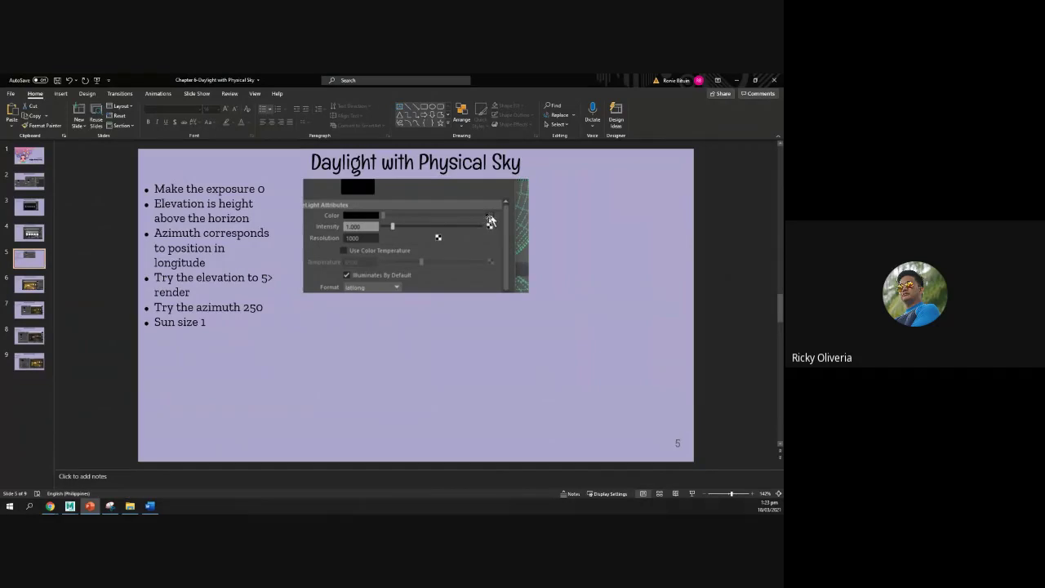
key("alt+Tab")
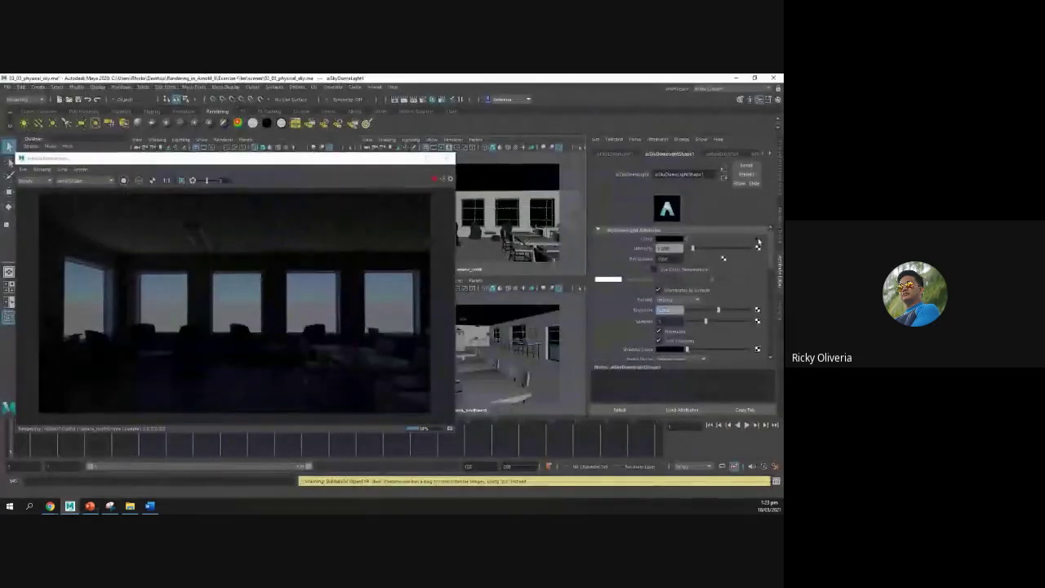
Show aiPhysicalSky1's Physical Sky Attributes (elevation 45, azimuth 90)
left_click(757, 244)
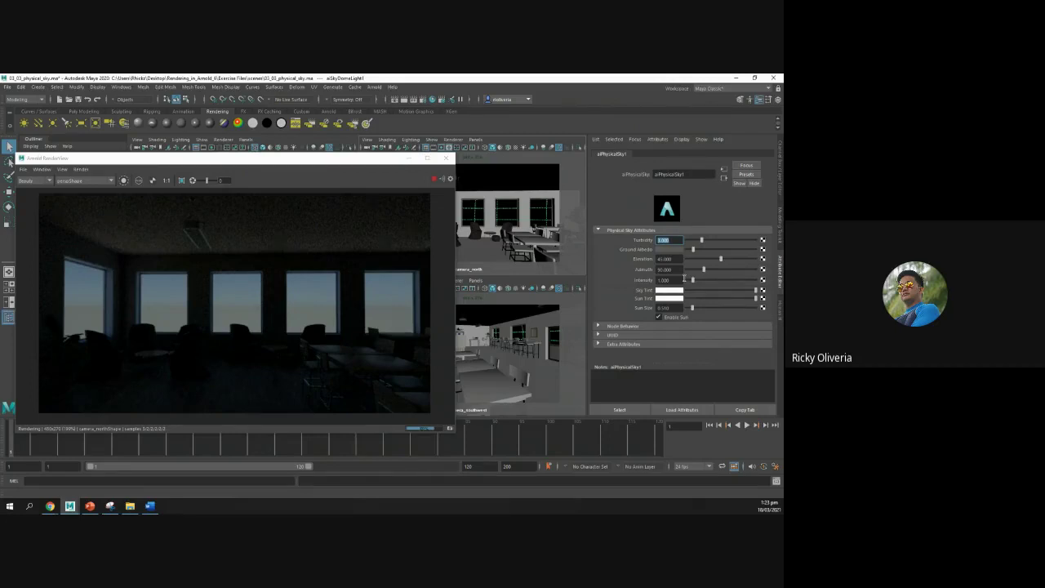
Set the physical sky Turbidity to 3
type("3")
key("Return")
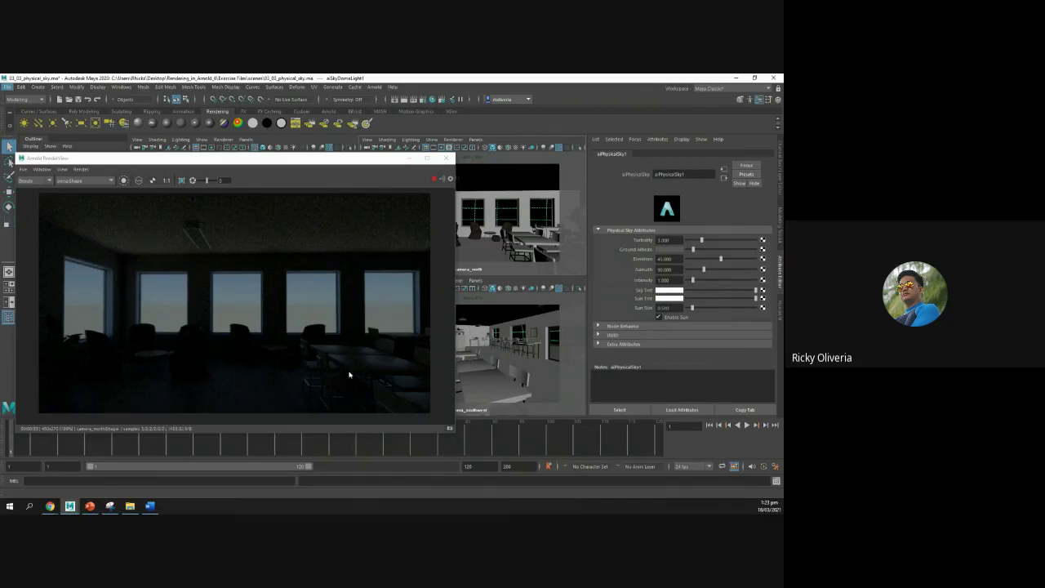
key("alt+Tab")
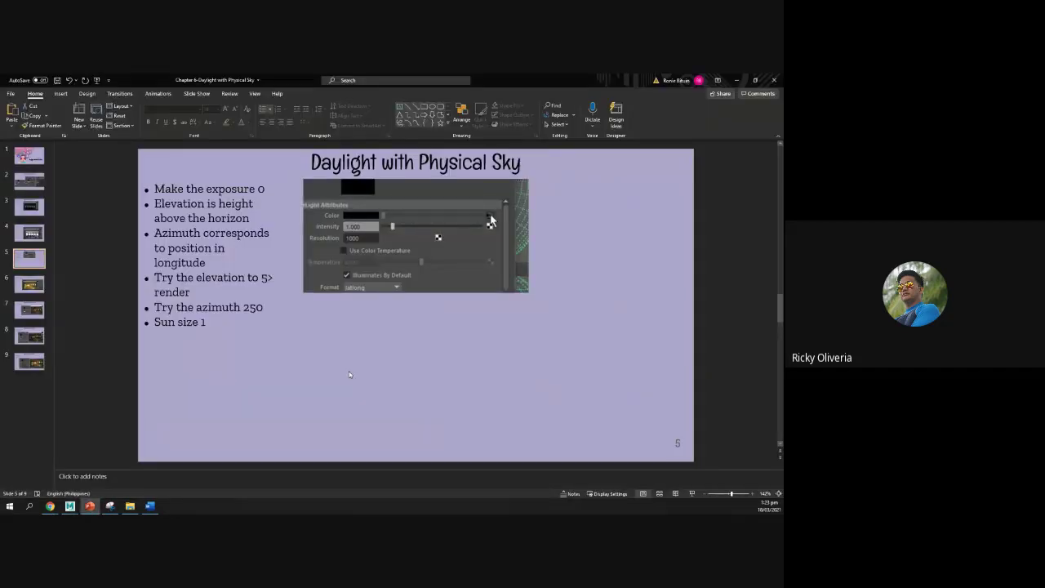
key("alt+Tab")
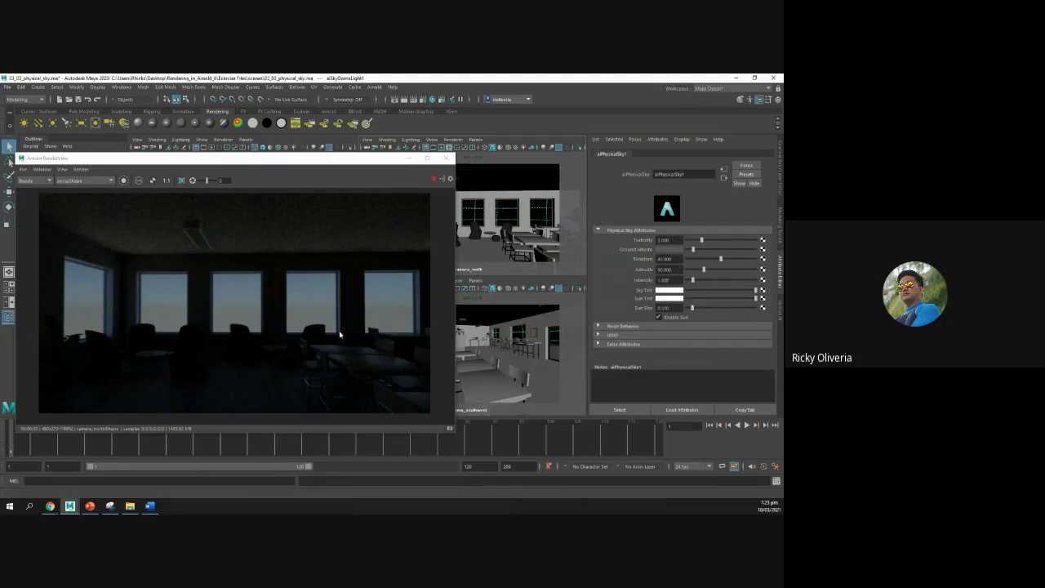
key("alt+Tab")
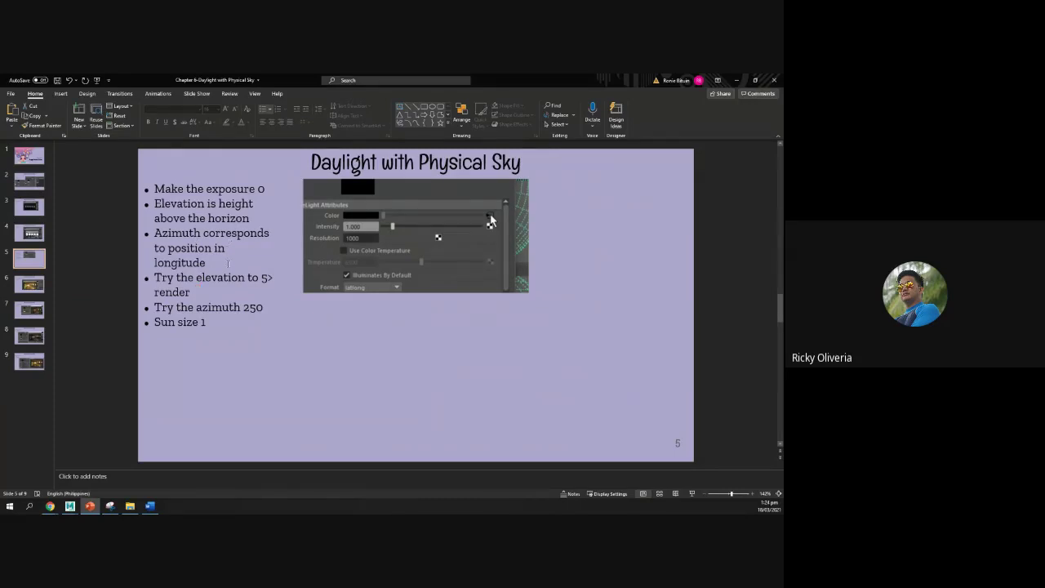
key("alt+Tab")
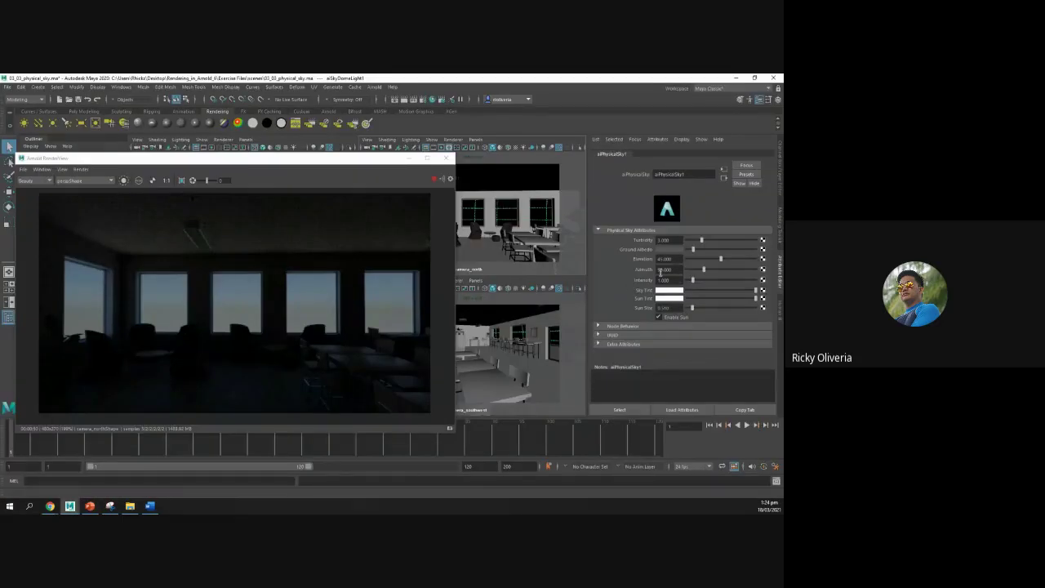
key("alt+Tab")
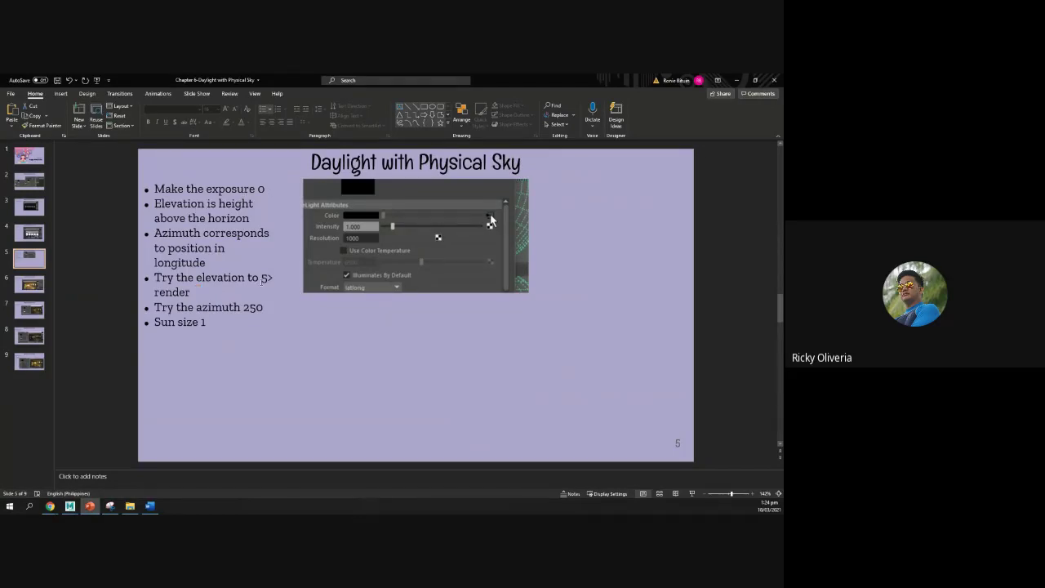
key("alt+Tab")
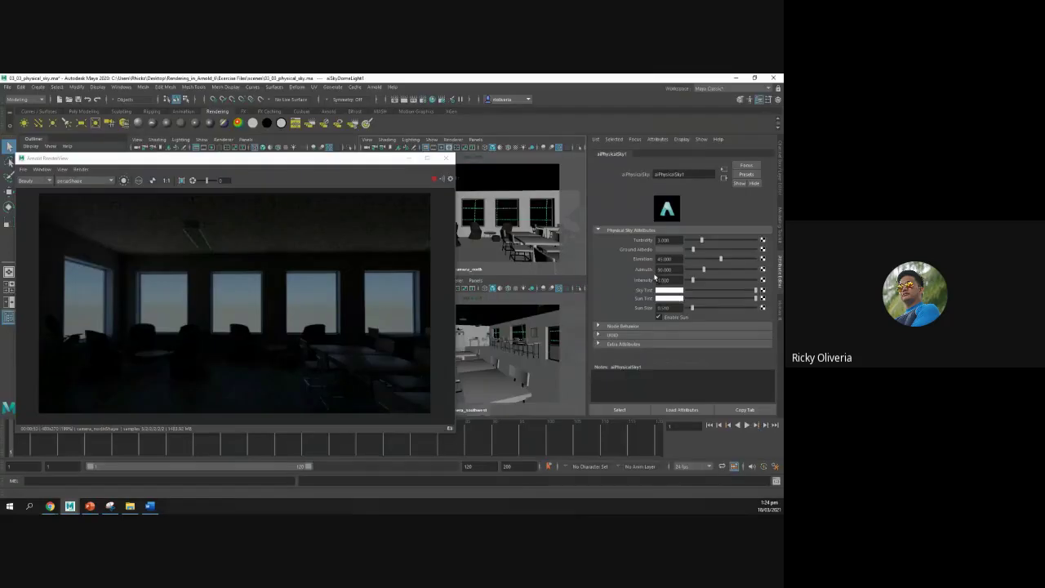
Try sun elevation values of 5 and then 10
left_click(669, 258)
type("5")
key("Return")
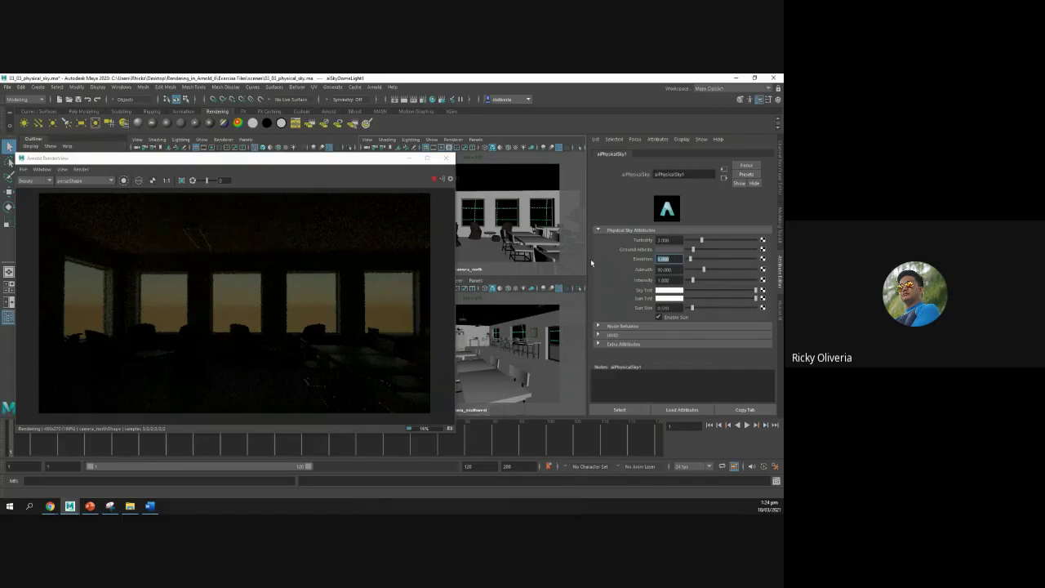
type("10")
key("Return")
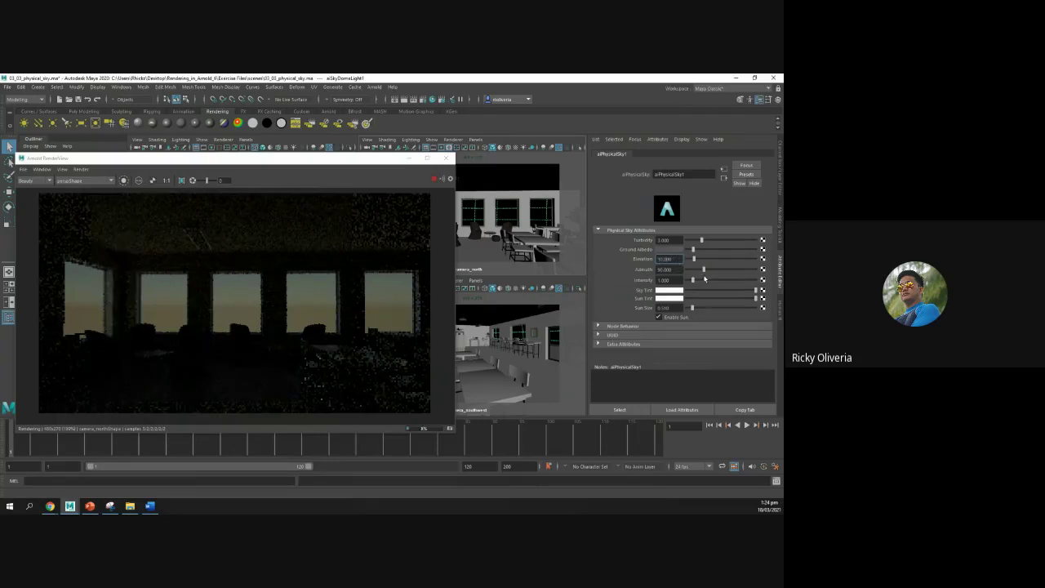
Replace the elevation with a near-horizon value and check it against the slides
double_click(666, 259)
type("60")
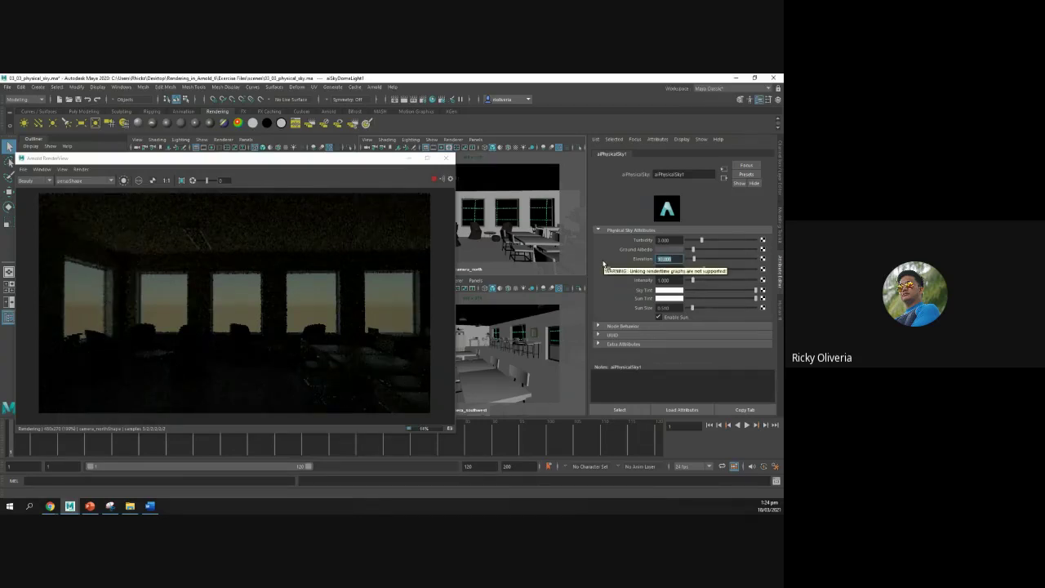
key("Return")
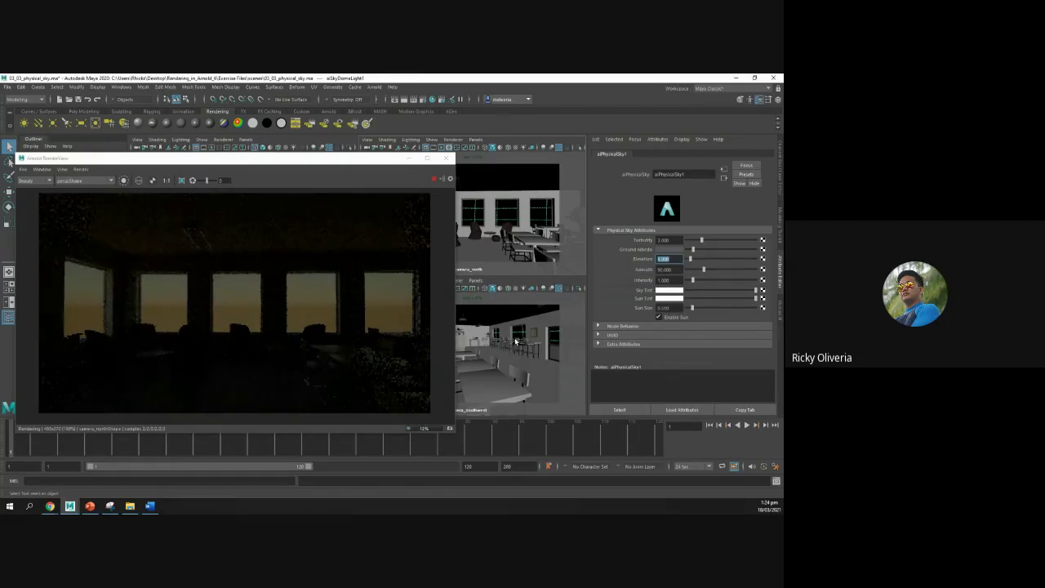
key("alt+Tab")
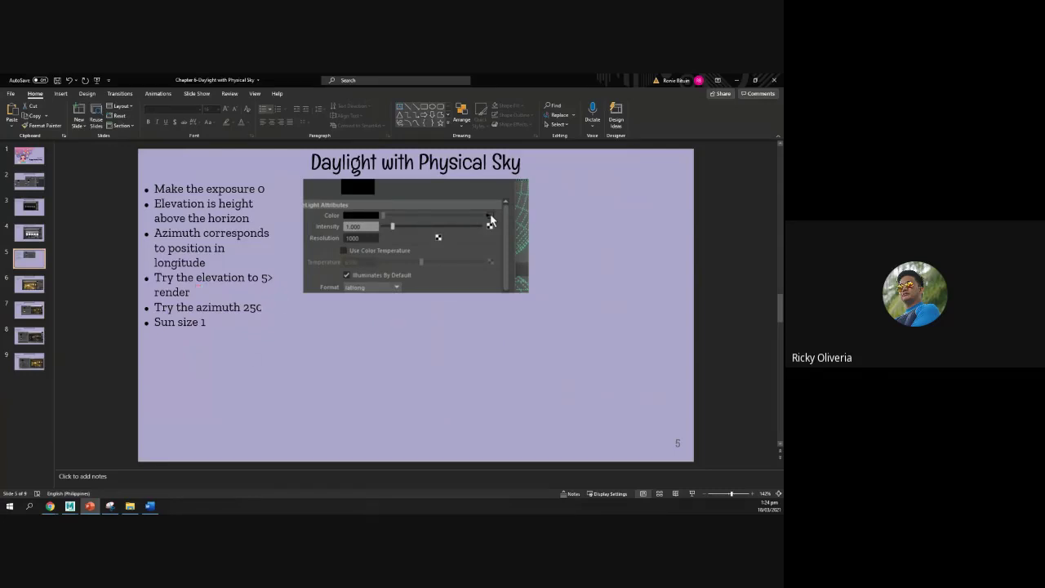
key("alt+Tab")
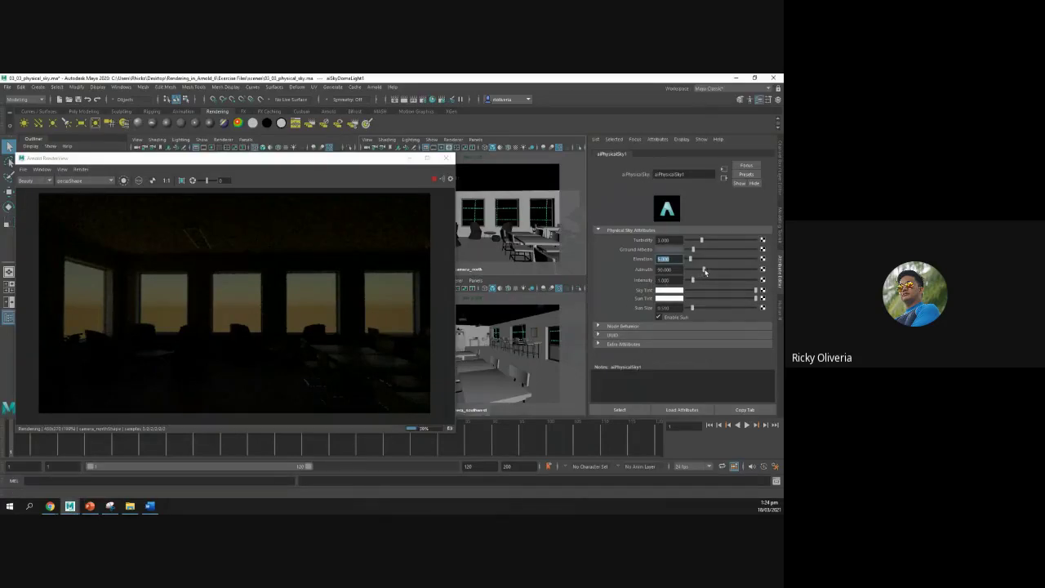
Swing the sun azimuth around from 90, finally entering 250
left_click_drag(705, 271, 710, 268)
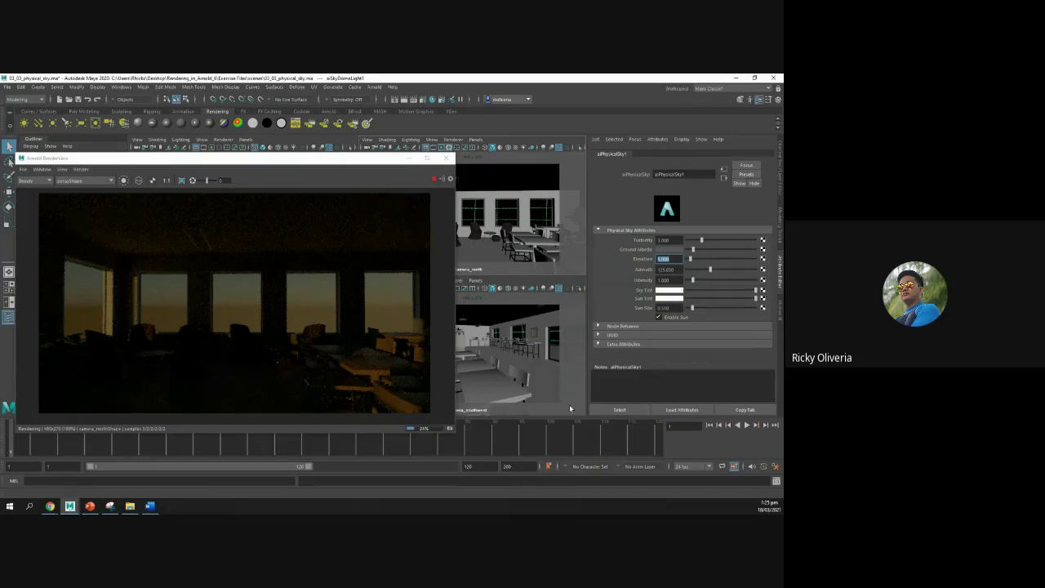
left_click_drag(709, 269, 725, 268)
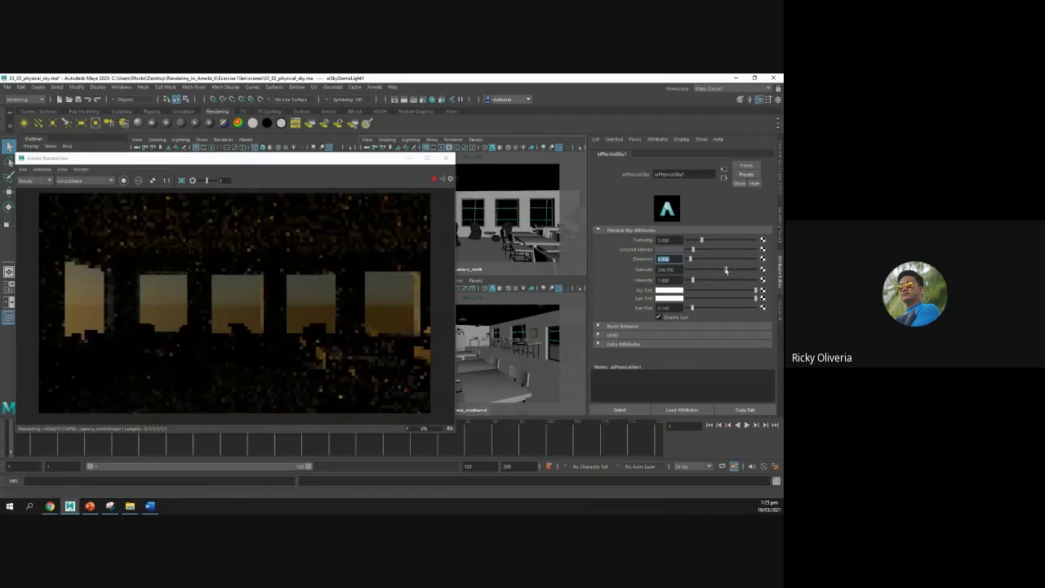
key("Tab")
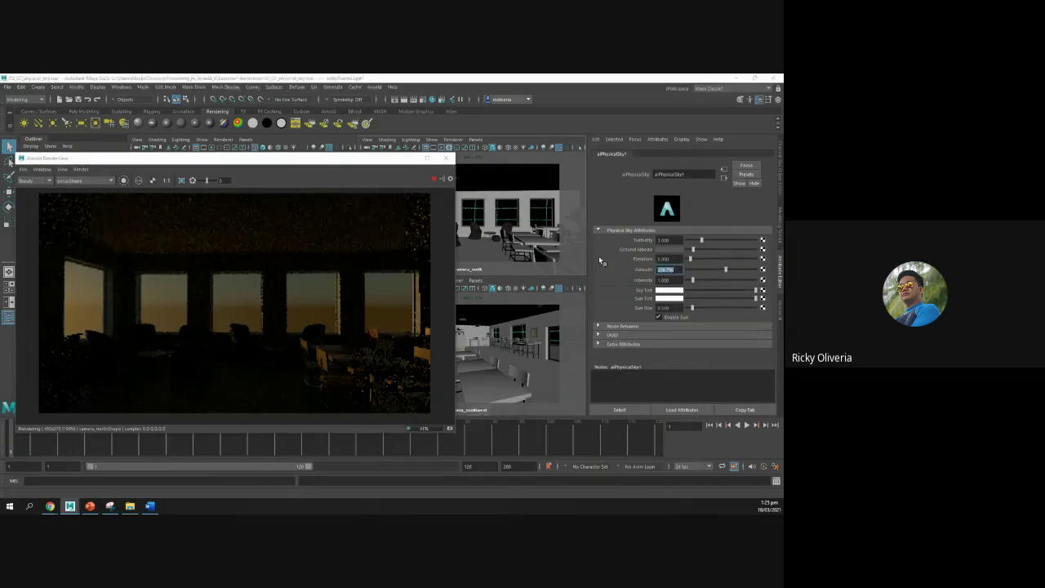
key("alt+Tab")
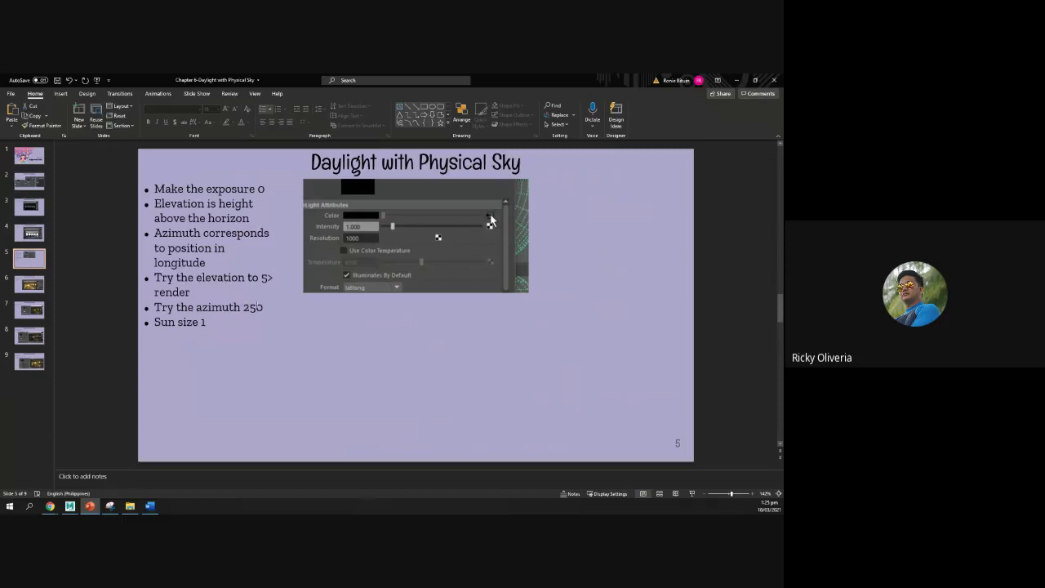
key("alt+Tab")
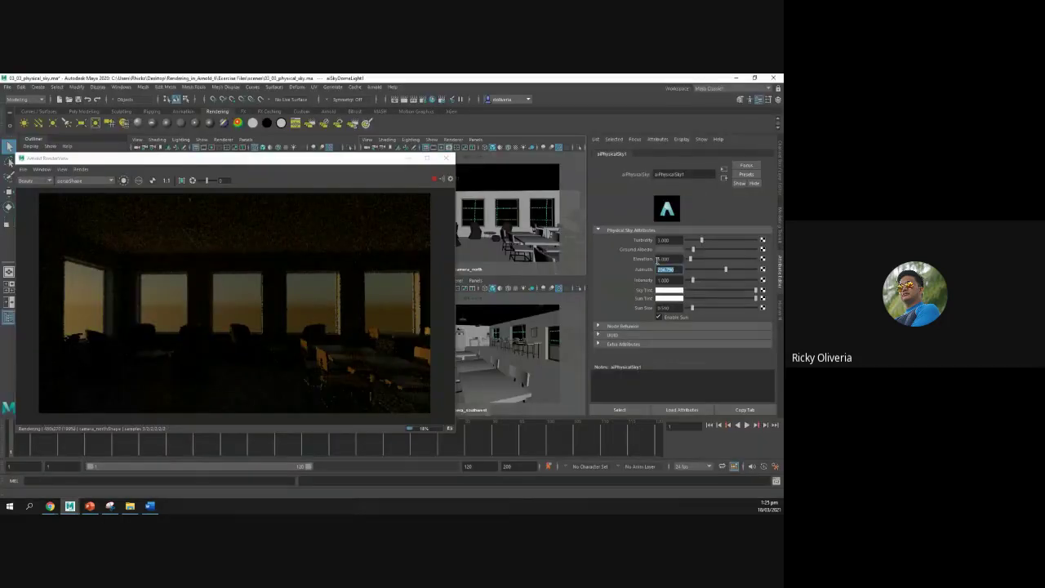
type("250")
key("Return")
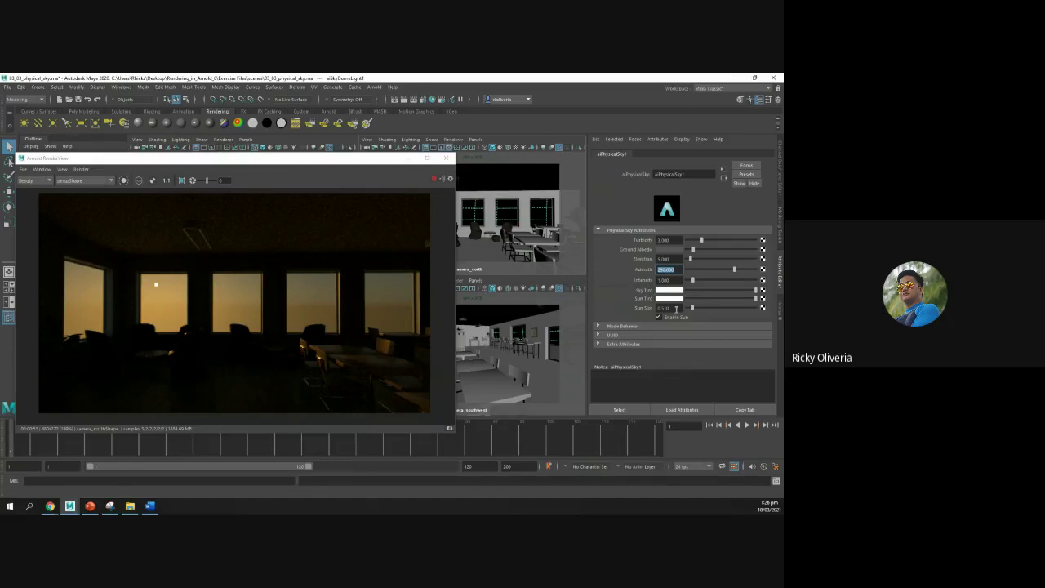
Set the sun size to 3, then settle on 2
left_click(675, 309)
type("3")
key("Return")
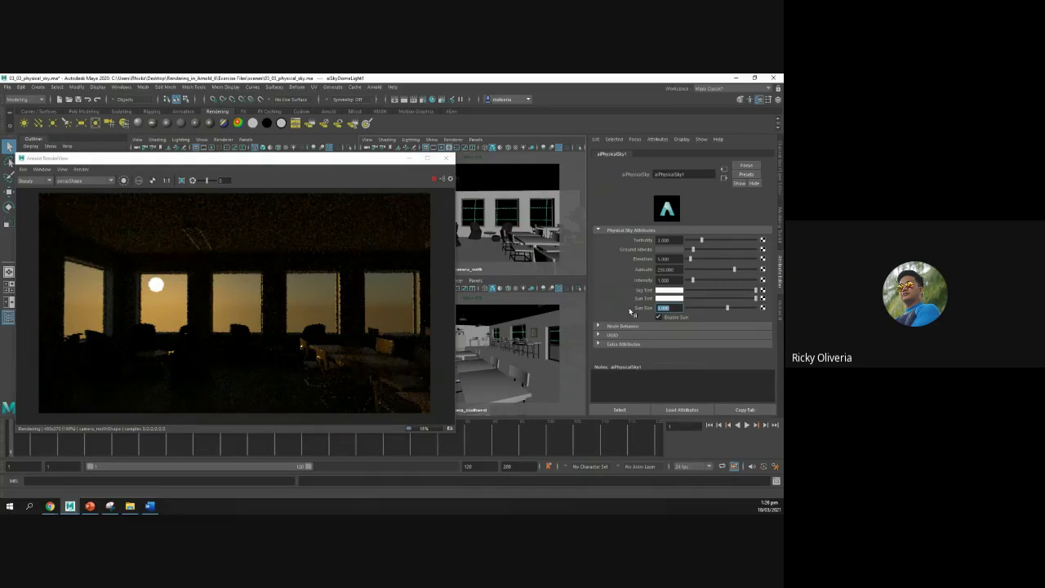
type("2")
key("Return")
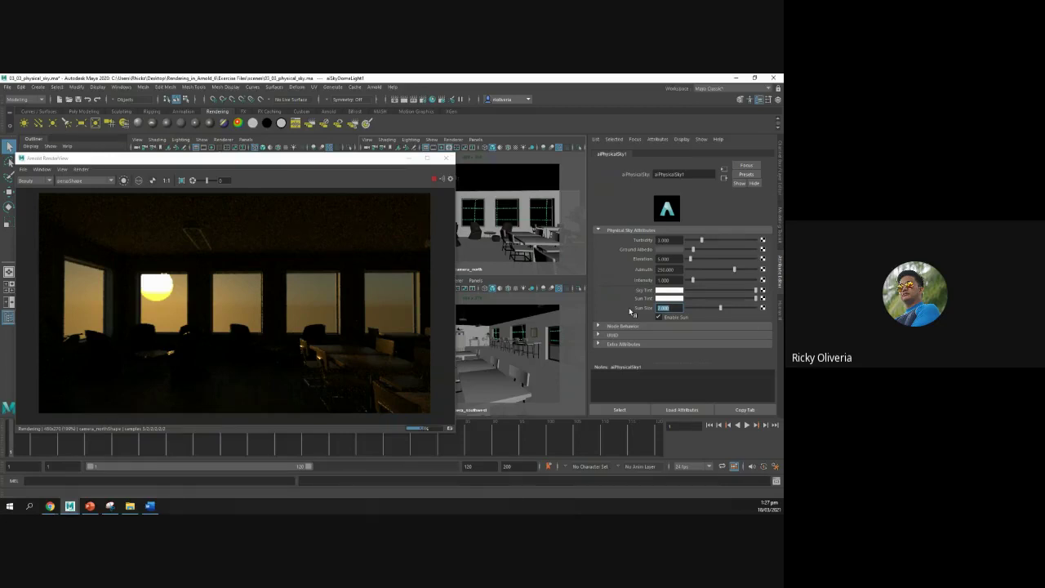
Compare the low-sun render with the slides, ending on the Daylight with Physical Sky slide
key("alt+Tab")
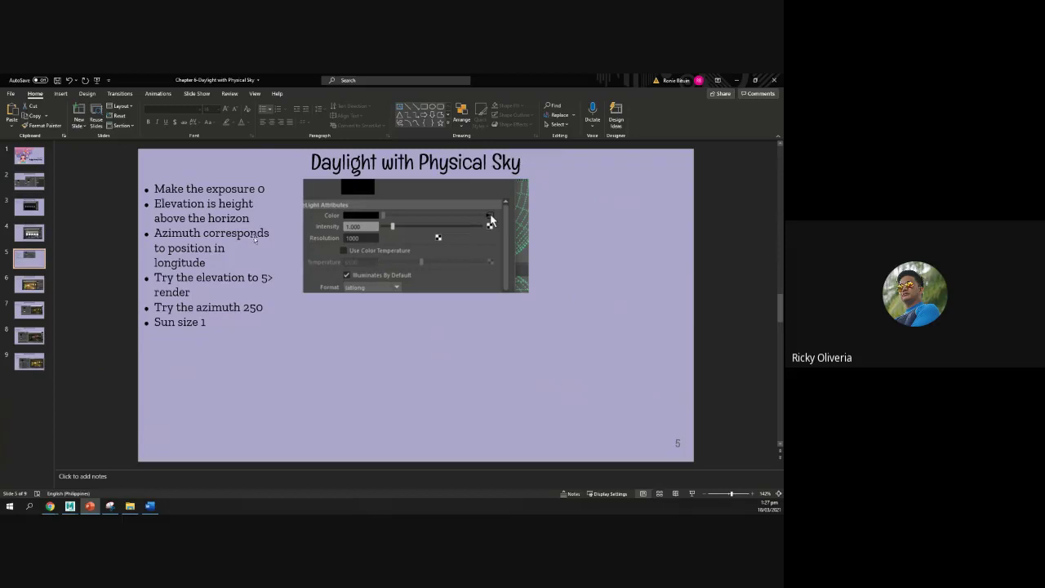
key("alt+Tab")
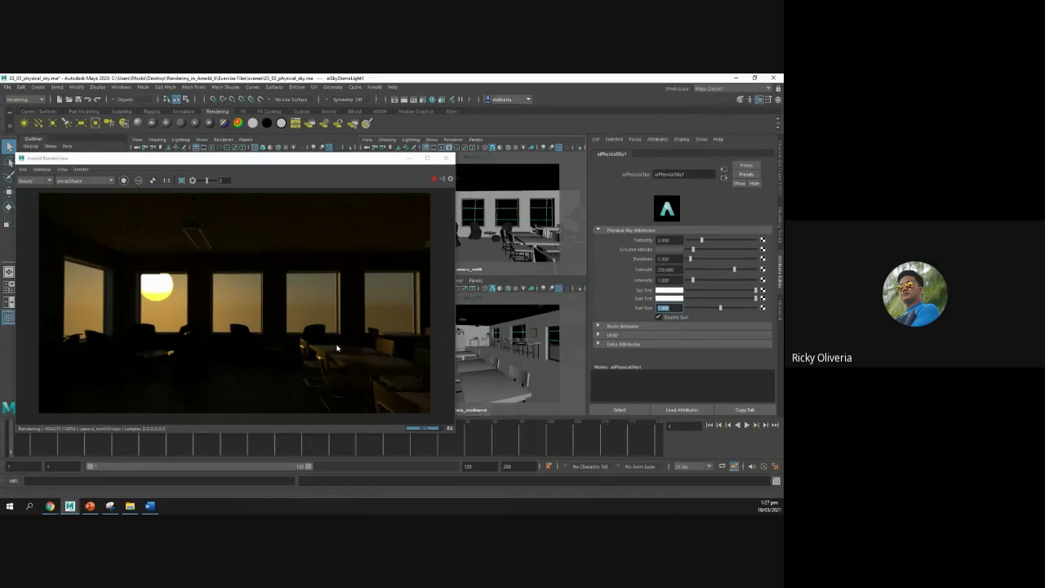
key("alt+Tab")
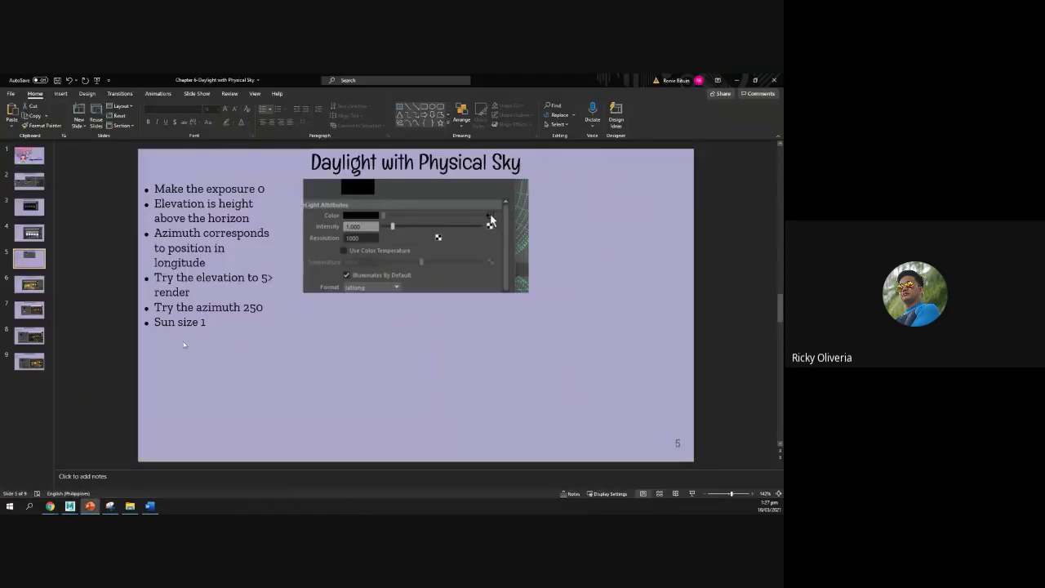
Advance to slide 6 on exposure 5 and rendering south west, then return to Maya
key("Page_Down")
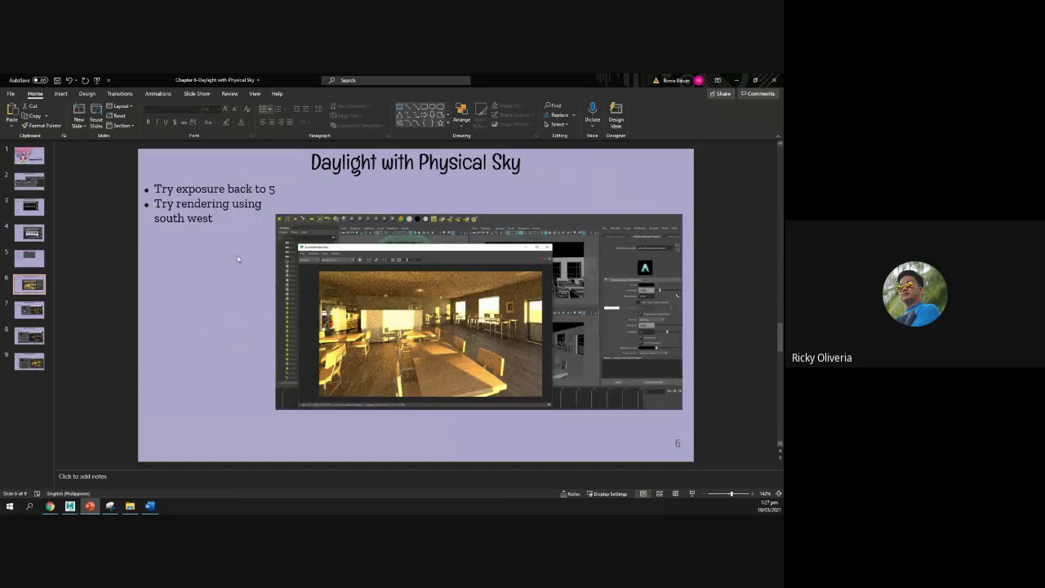
left_click(273, 190)
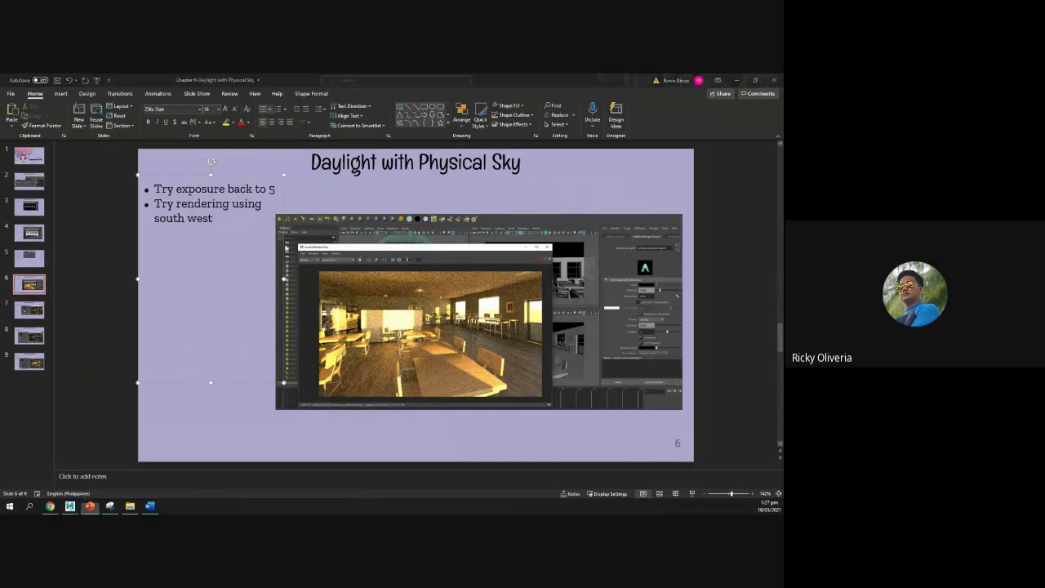
key("alt+Tab")
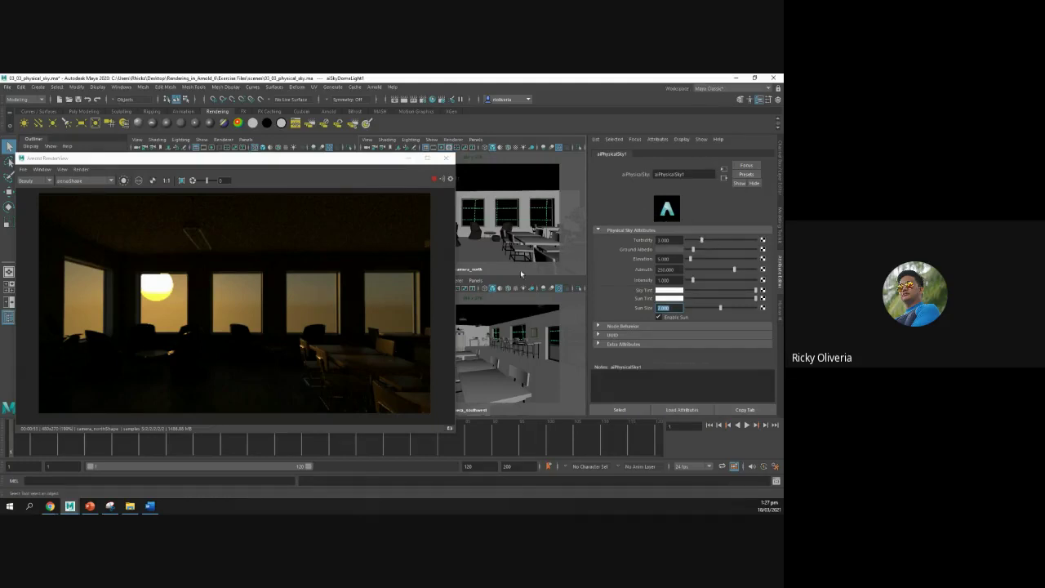
Switch the right-hand panel from channel values back to the Attribute Editor
left_click(780, 277)
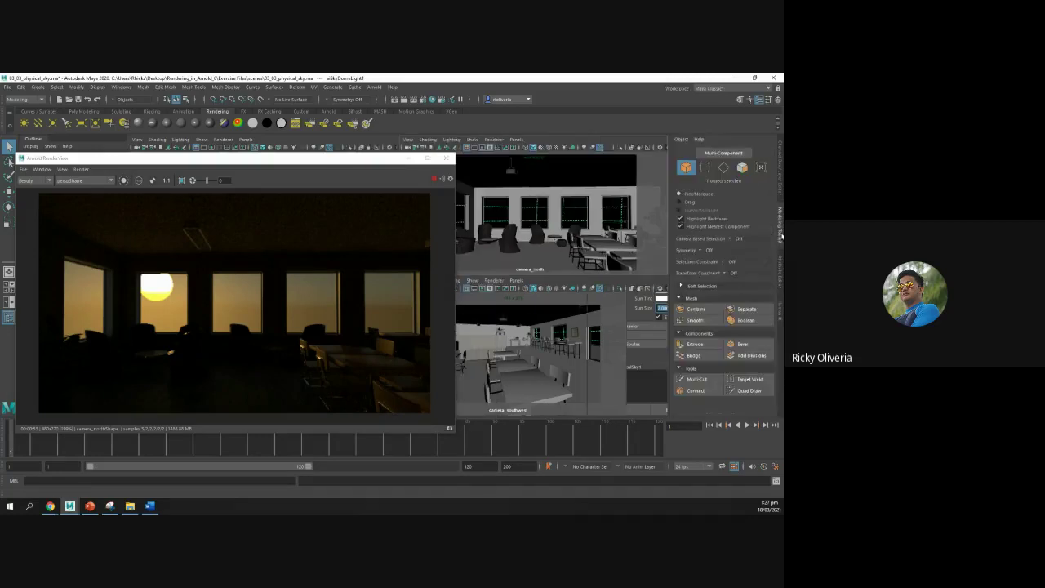
left_click(781, 270)
left_click(781, 304)
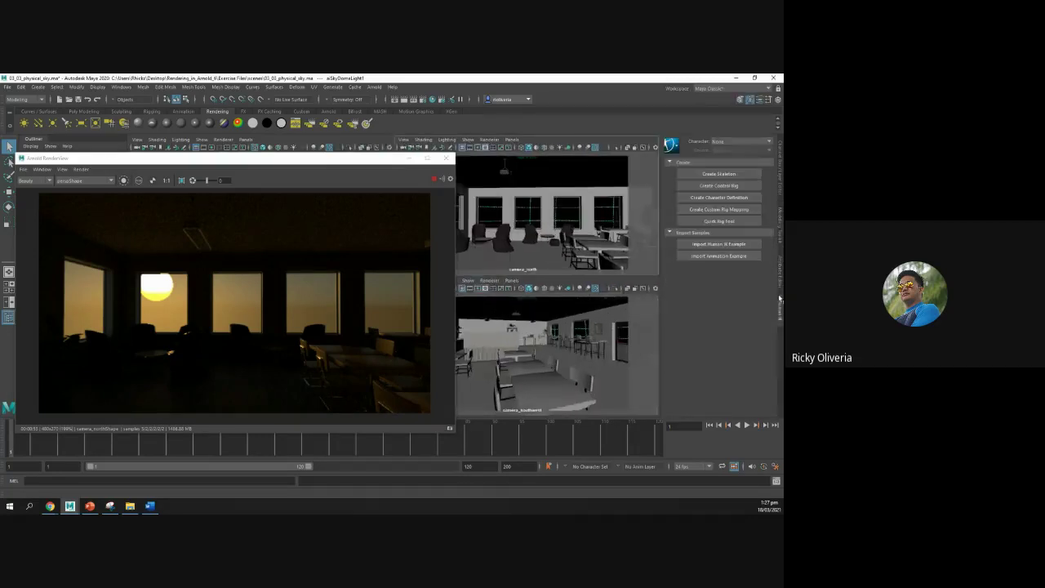
left_click(780, 275)
left_click(780, 223)
left_click(780, 173)
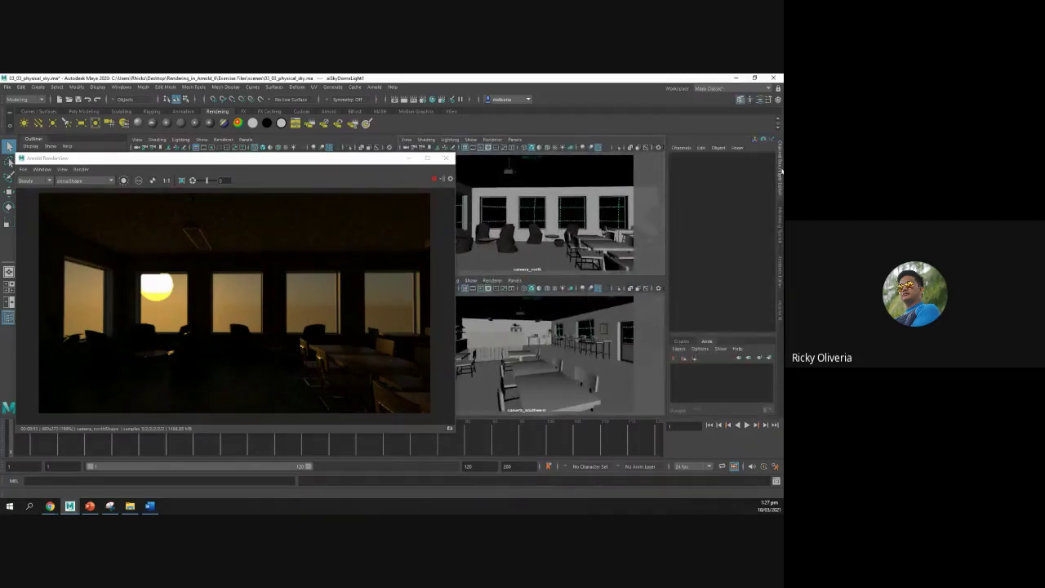
left_click(781, 222)
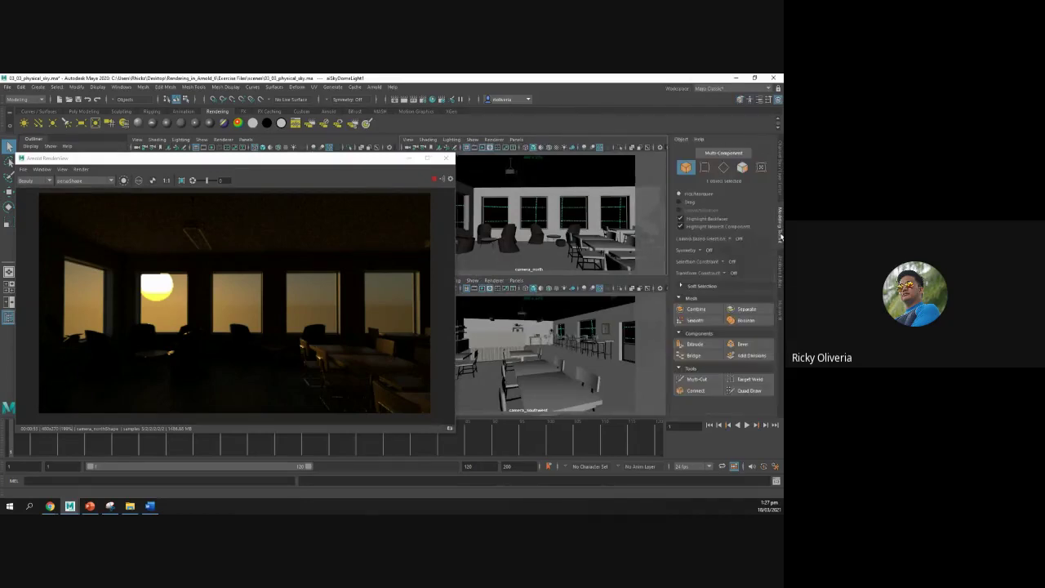
left_click(781, 275)
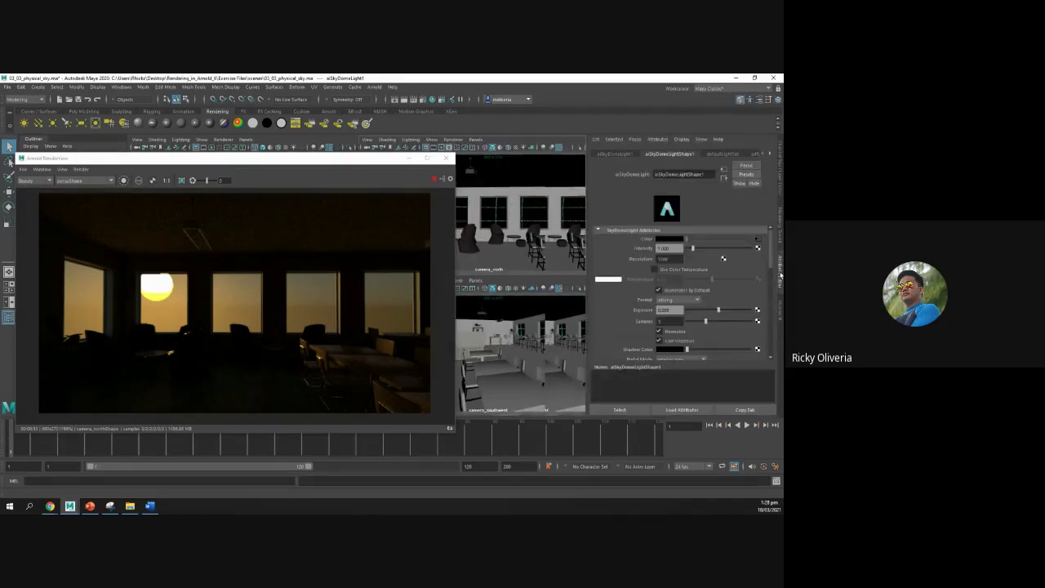
Browse the node tabs and settle on aiSkyDomeLightShape1's attributes
left_click(623, 152)
left_click(652, 153)
left_click(718, 154)
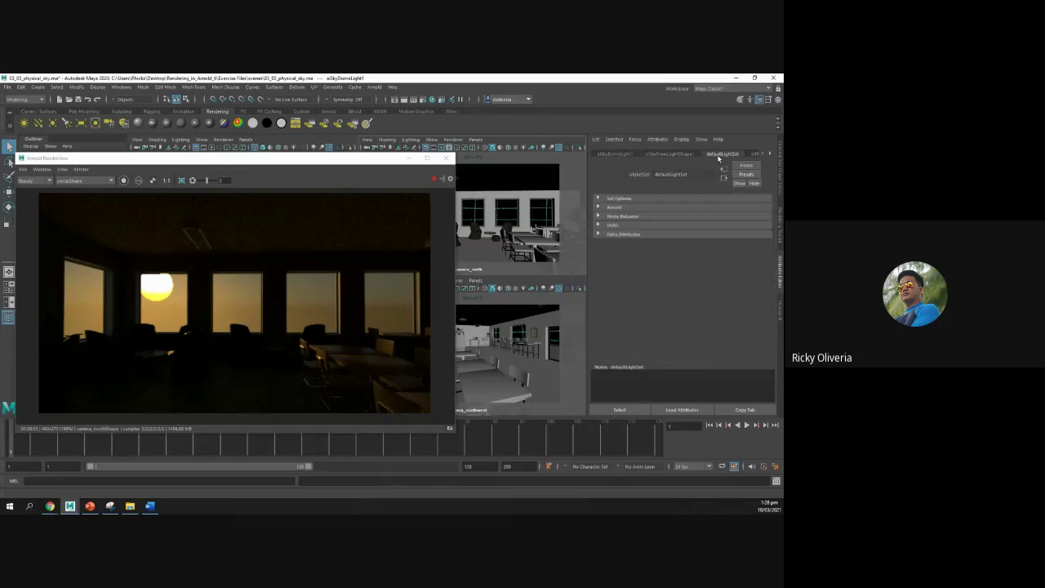
left_click(620, 153)
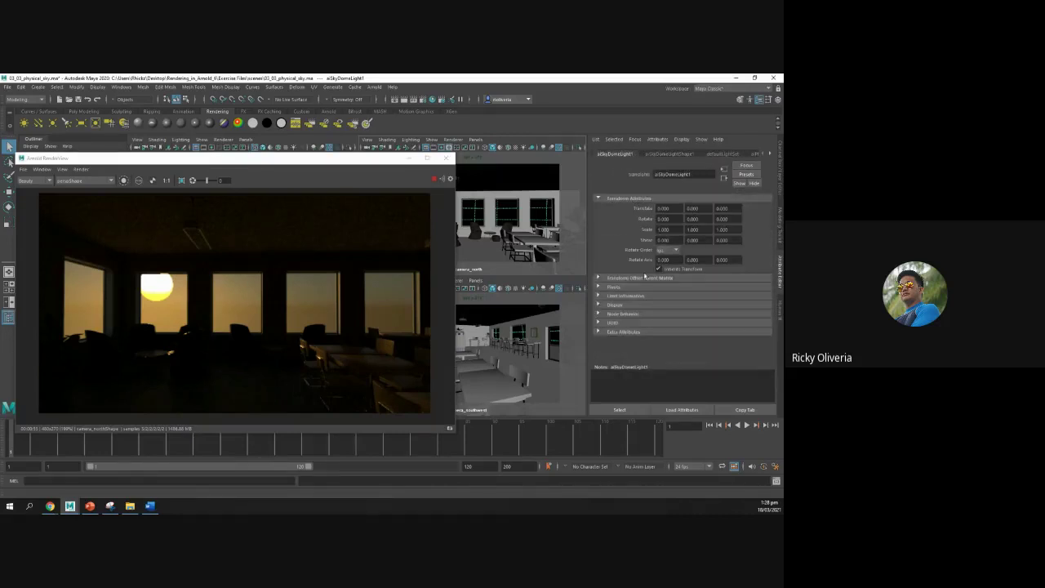
left_click(769, 155)
left_click(743, 156)
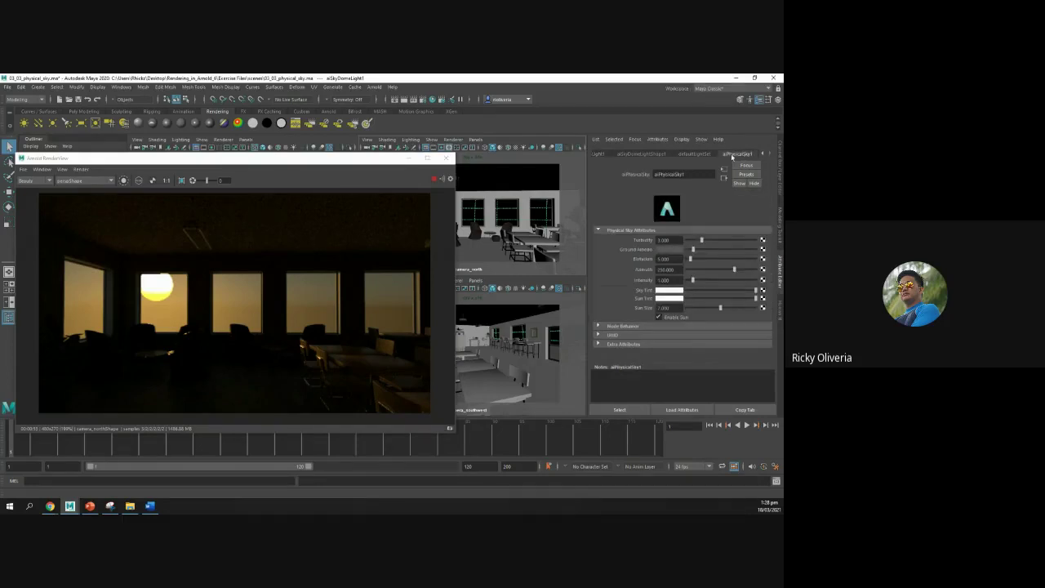
left_click(694, 154)
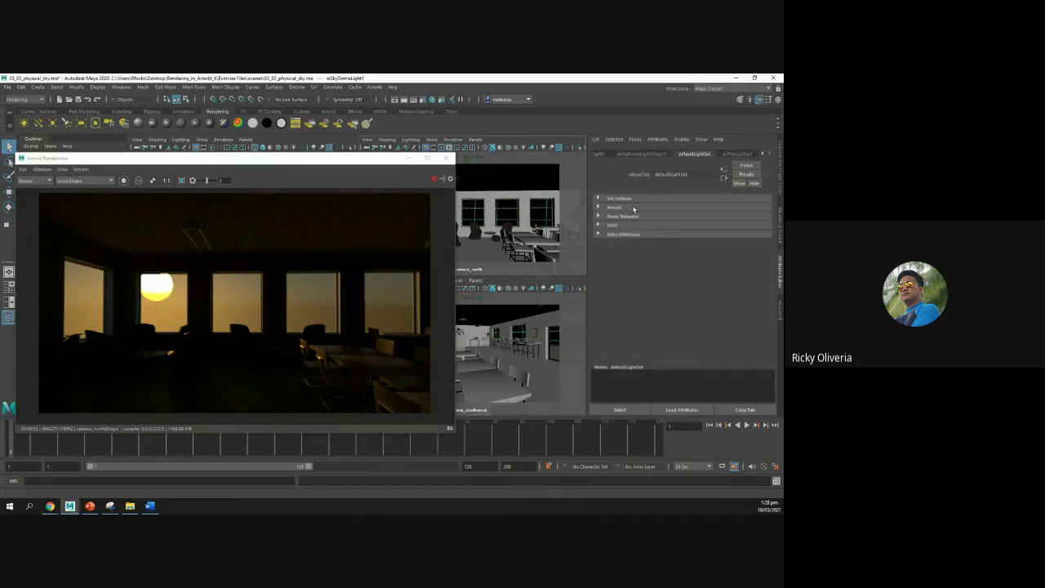
left_click(654, 153)
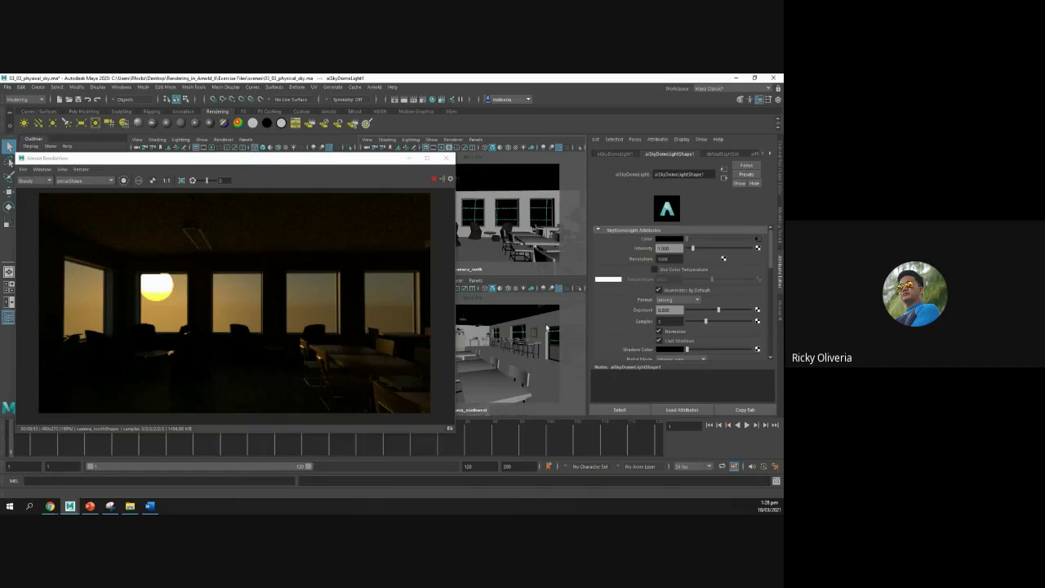
scroll(652, 307, "down", 2)
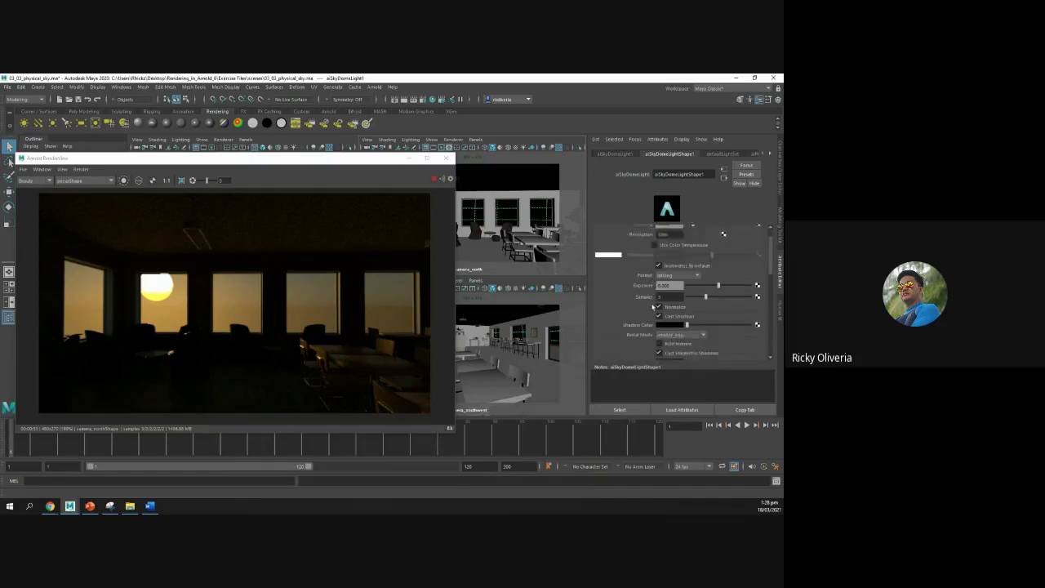
scroll(652, 308, "up", 2)
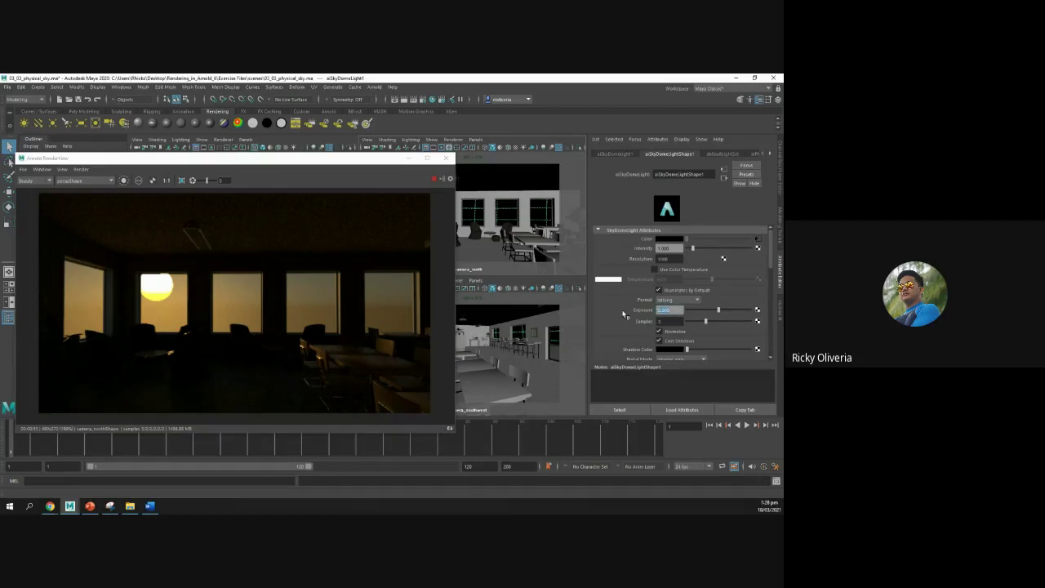
Set aiSkyDomeLightShape1 exposure to 5 for a brightly sunlit office render
type("5")
key("Return")
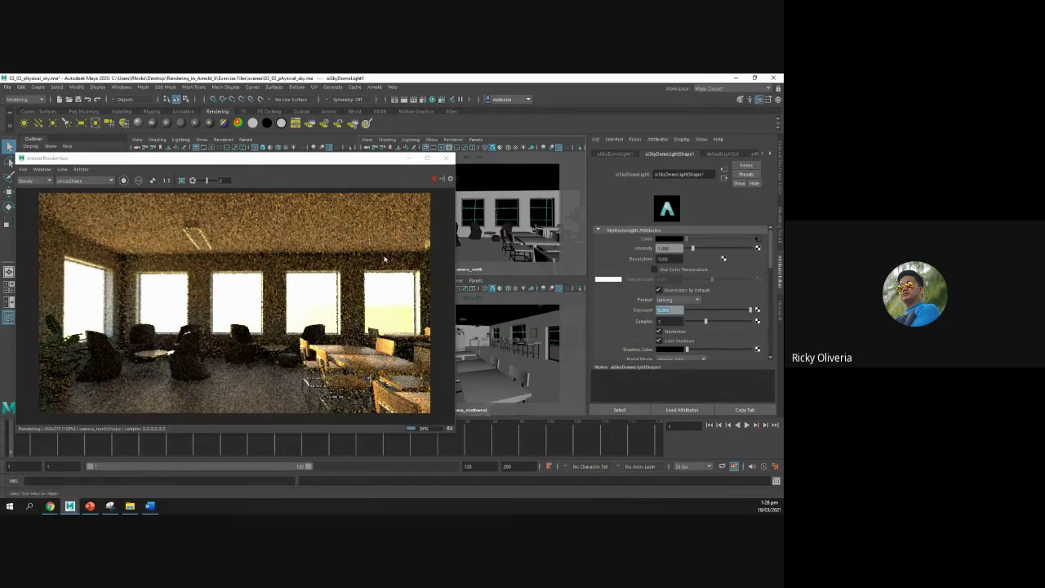
left_click_drag(266, 161, 282, 152)
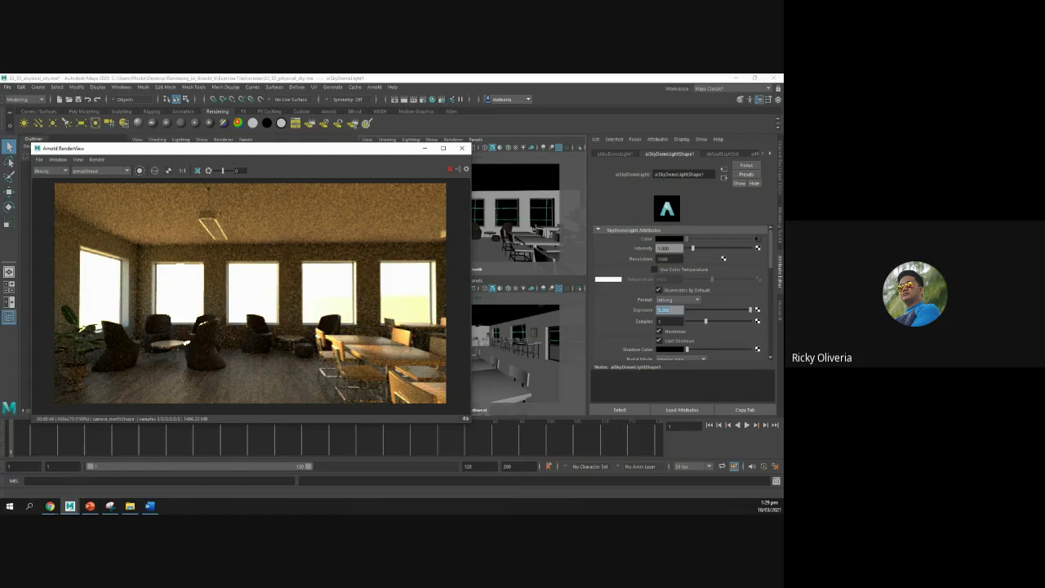
key("alt+Tab")
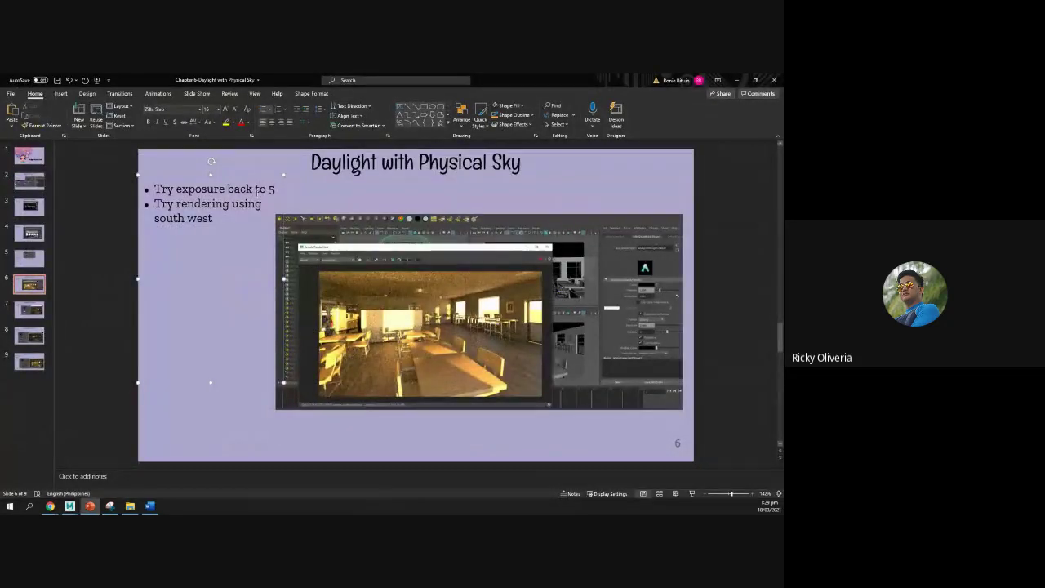
left_click_drag(233, 221, 206, 218)
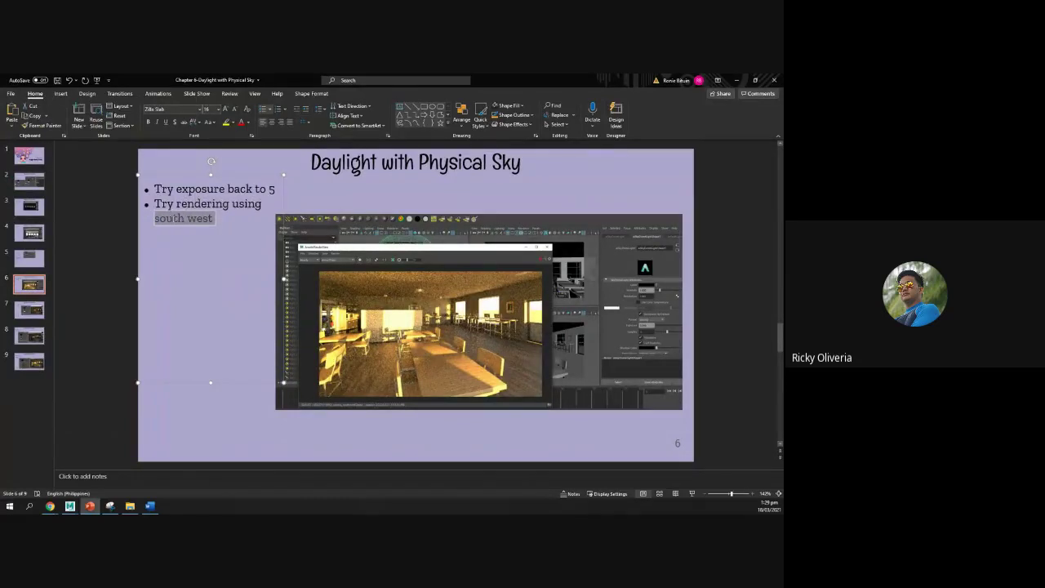
key("alt+Tab")
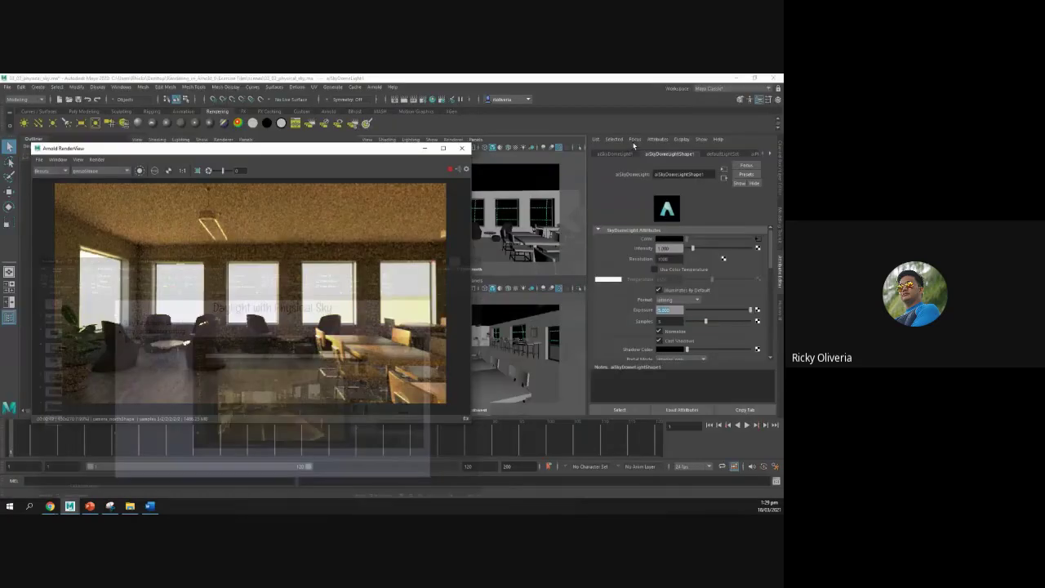
Close the RenderView, reselect the sky dome light and Arnold-render the camera_southwest view
left_click(462, 148)
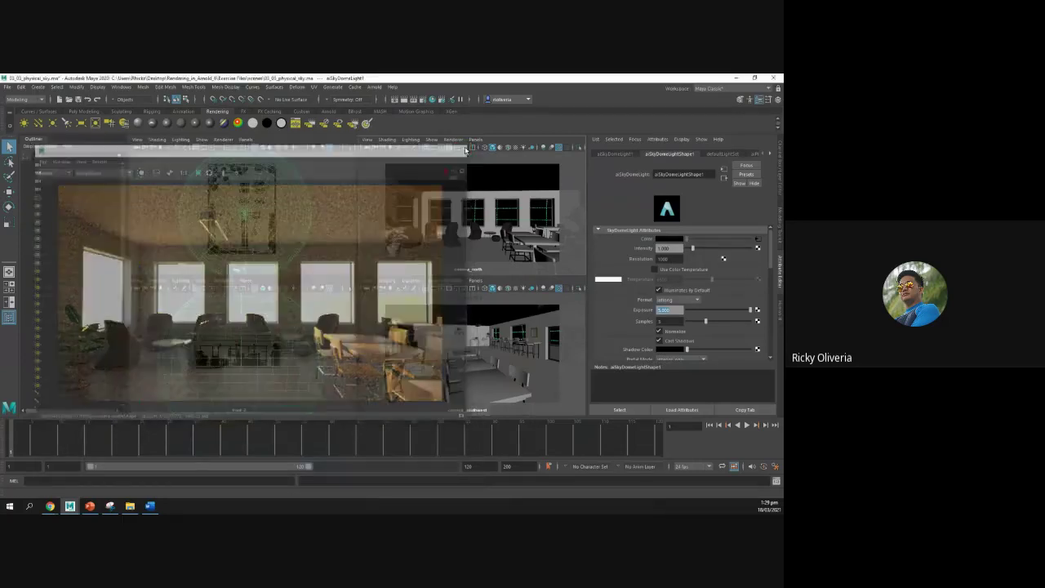
left_click(526, 336)
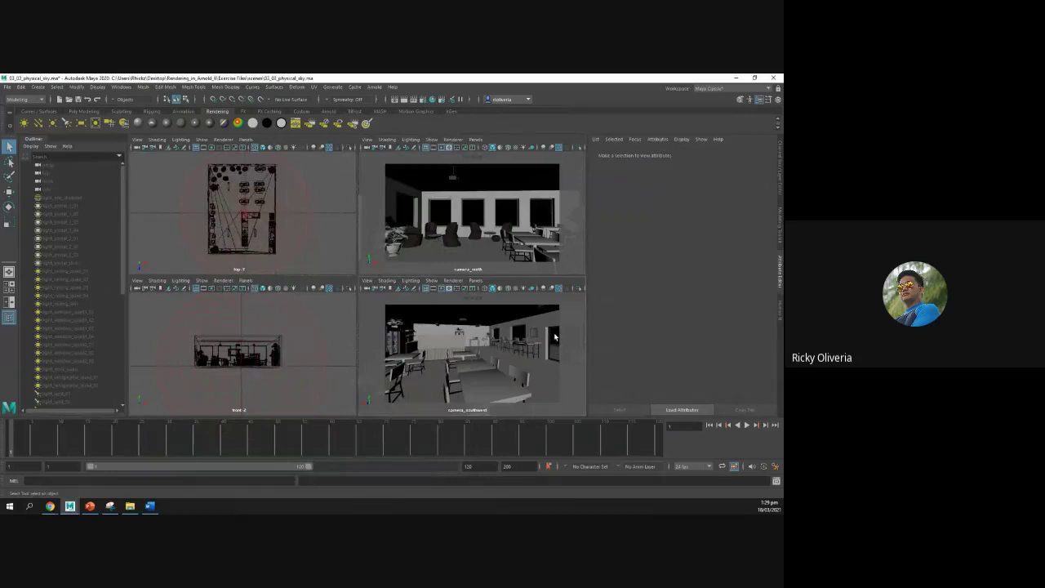
left_click(560, 370)
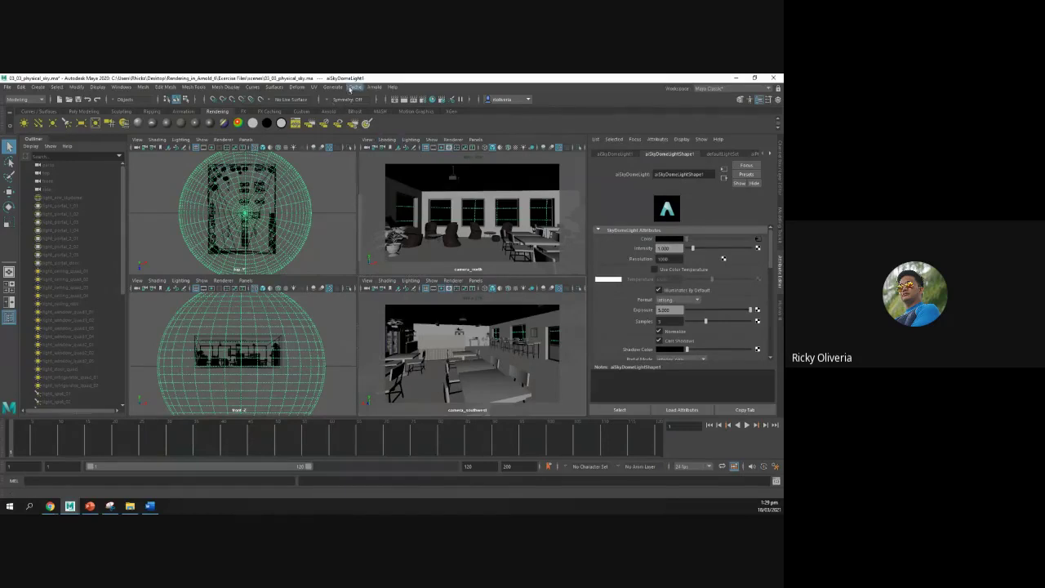
left_click(375, 86)
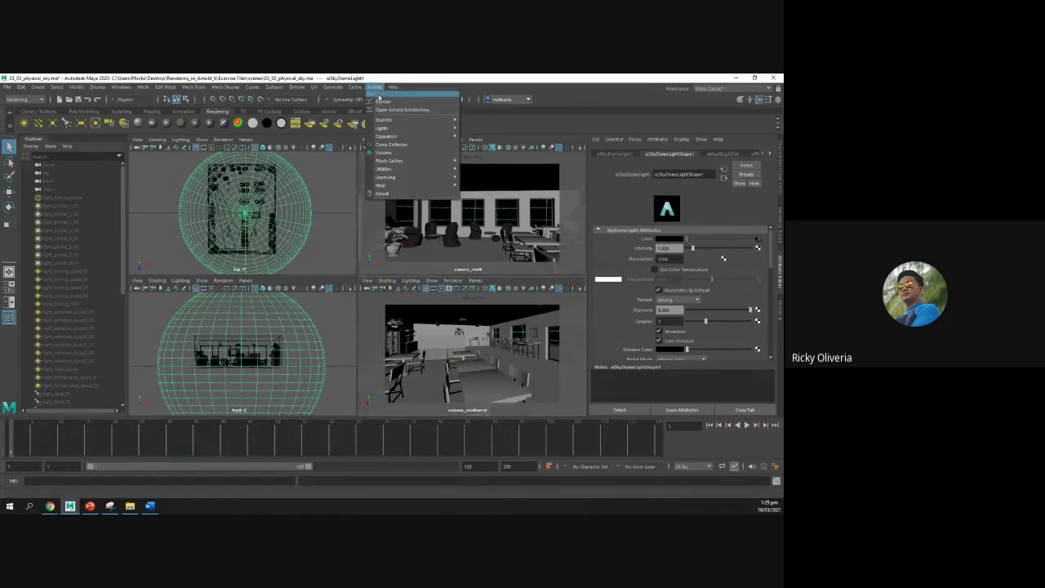
left_click(380, 102)
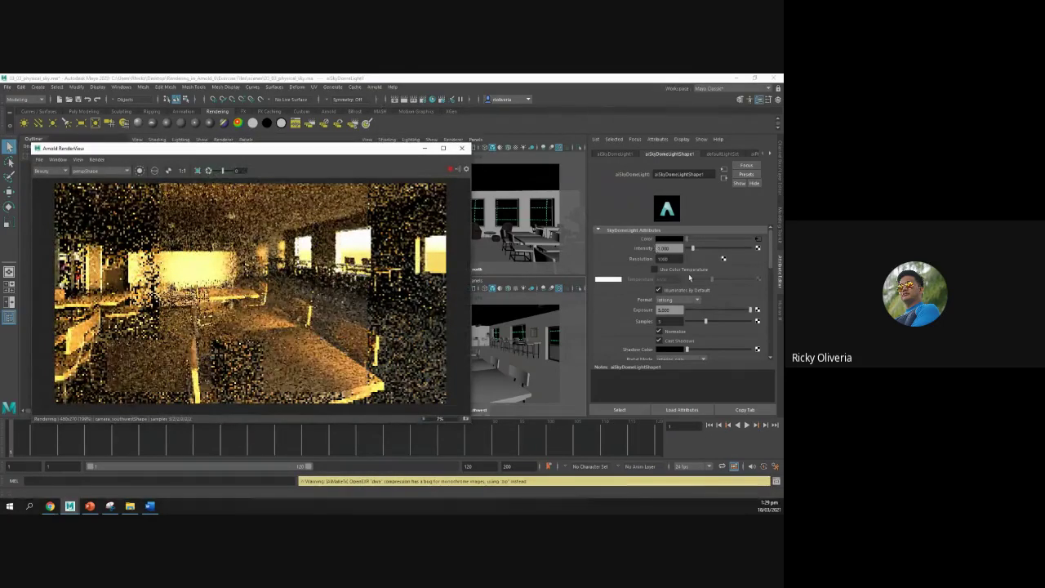
Set the sky dome Exposure to 3, then to 1, re-rendering after each value
left_click(665, 310)
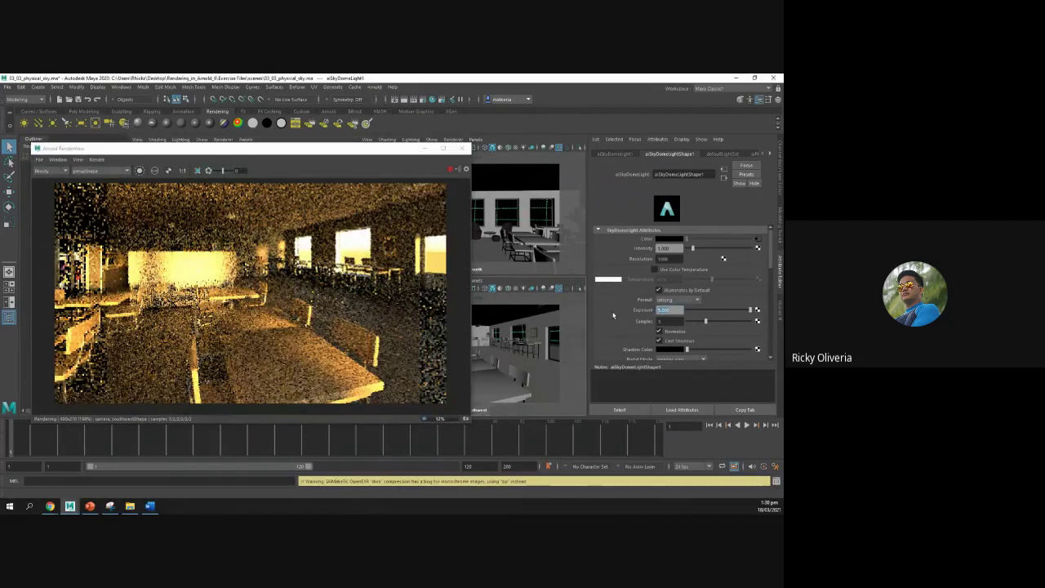
type("3")
key("Return")
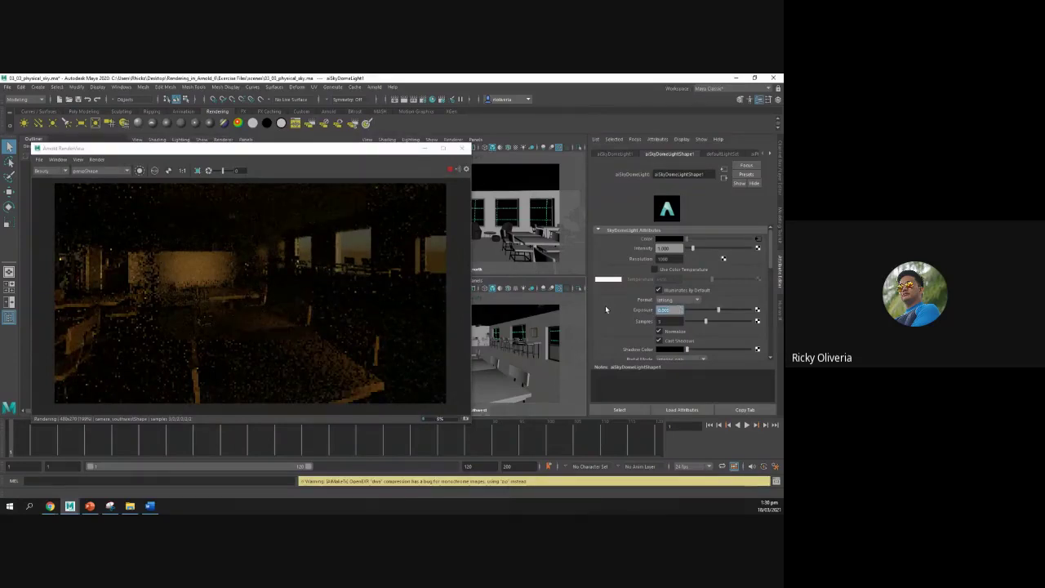
type("1")
key("Return")
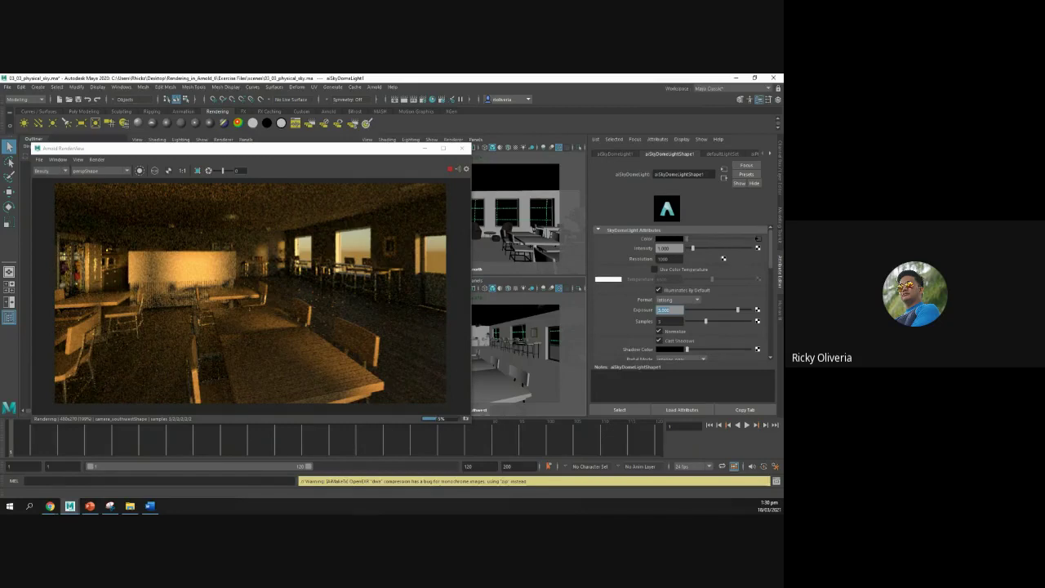
Check PowerPoint slide 7 on enabling the sun and rendering, then minimize it
left_click(90, 506)
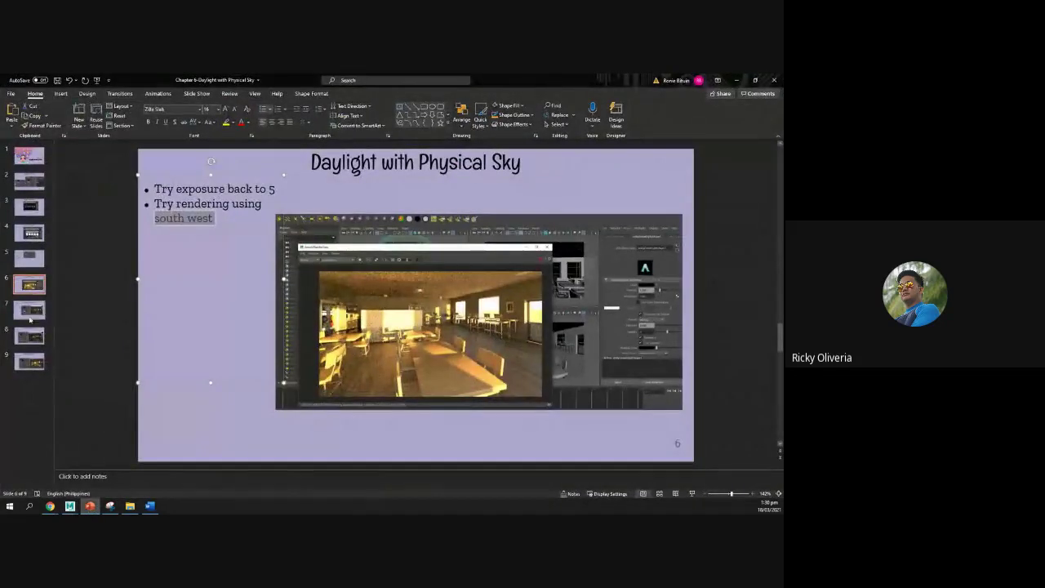
left_click(30, 310)
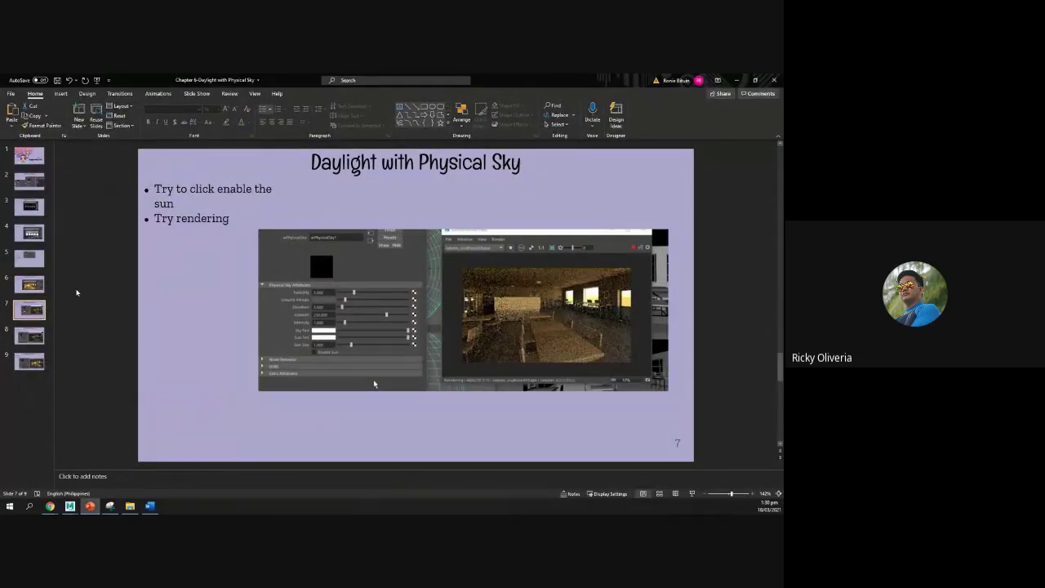
left_click(736, 80)
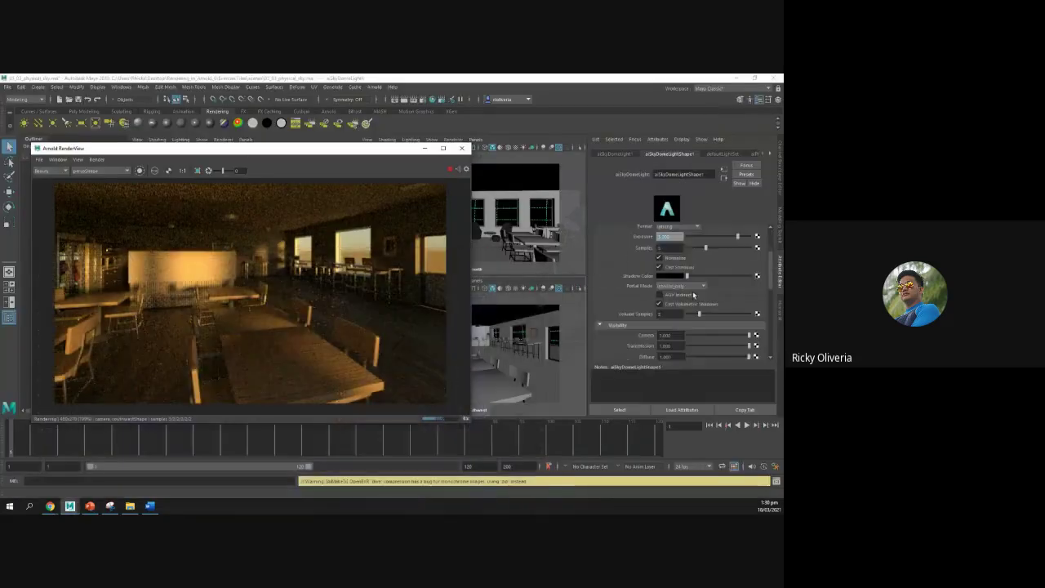
Display the aiPhysicalSky1 attributes and shift the Arnold RenderView window slightly right
scroll(701, 288, "down", 5)
scroll(702, 287, "down", 3)
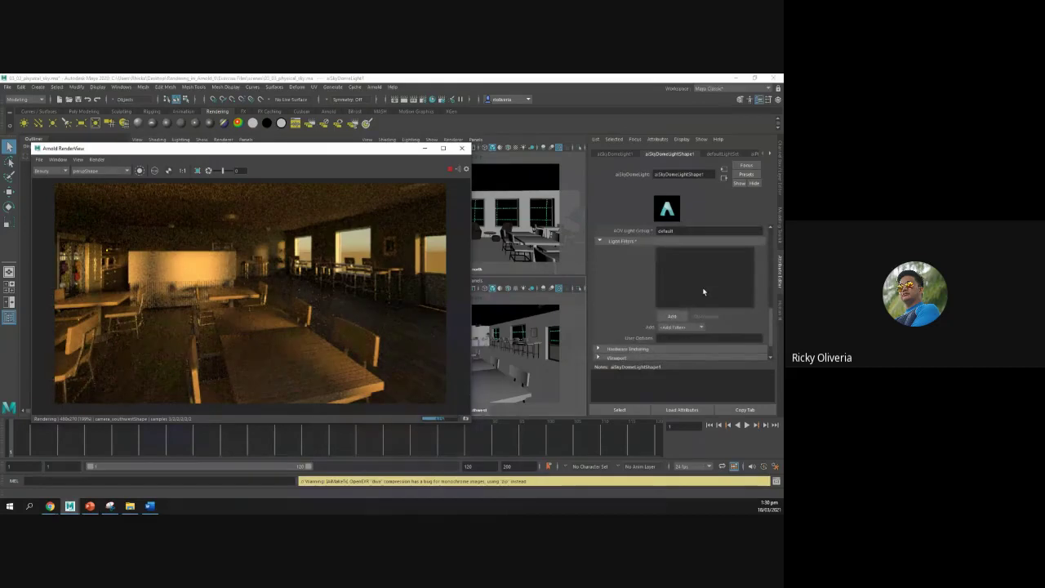
scroll(702, 288, "up", 5)
left_click(758, 241)
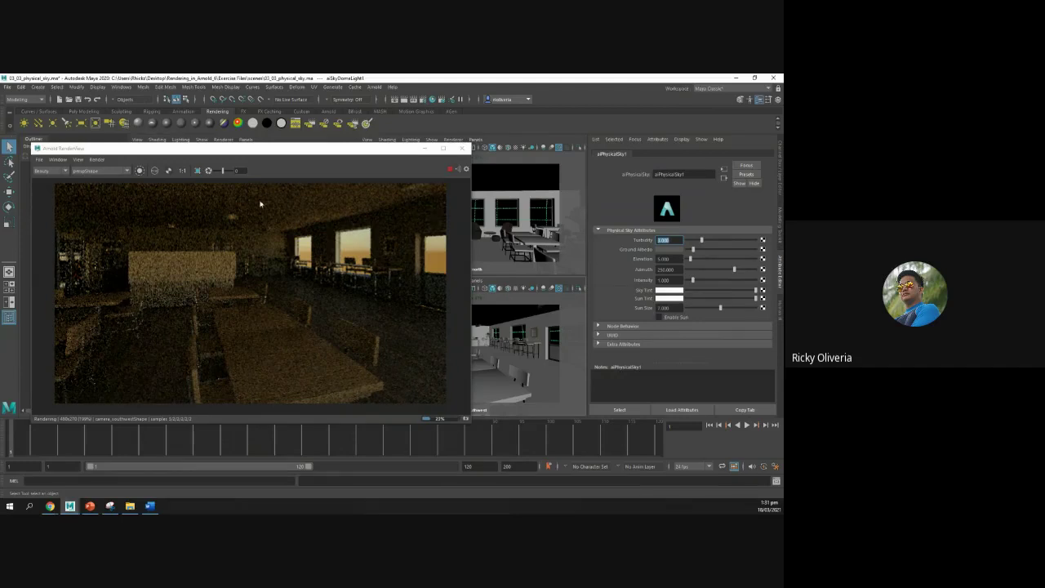
left_click(302, 152)
left_click_drag(302, 152, 328, 150)
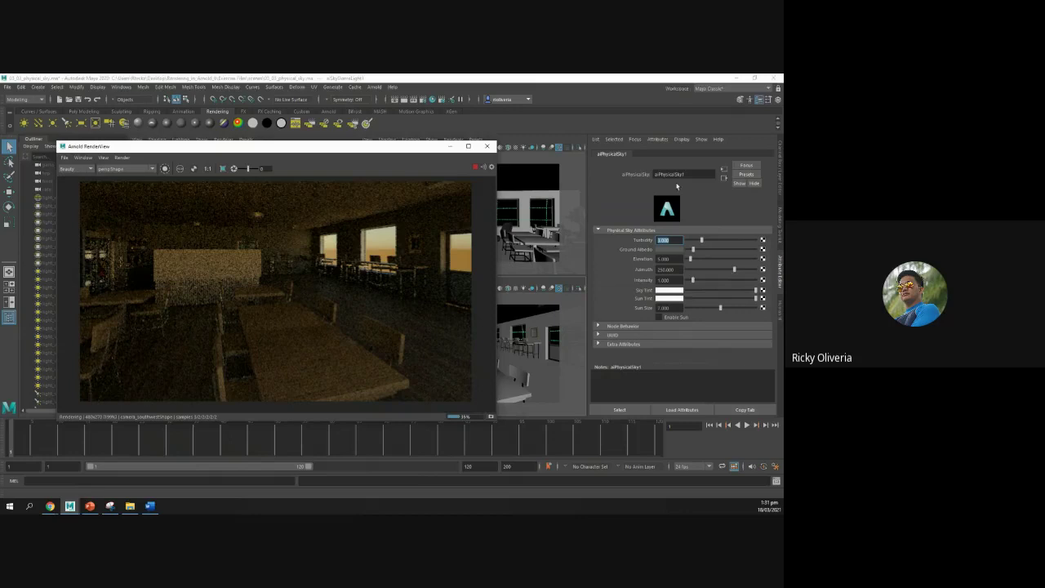
Load aiSkyDomeLightShape1 and select its 5.000 Exposure value before switching to the slides
left_click(724, 173)
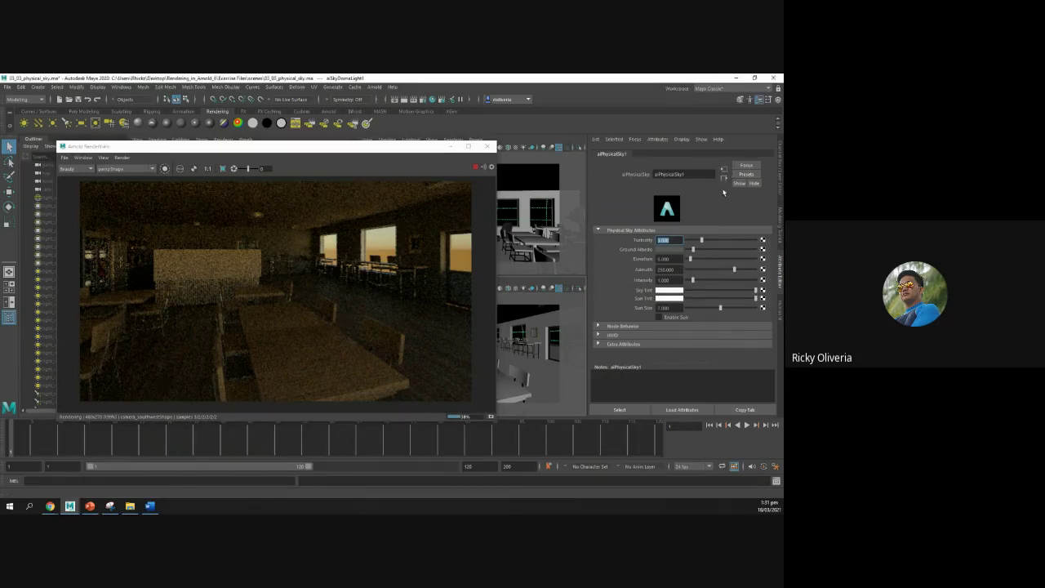
left_click(724, 173)
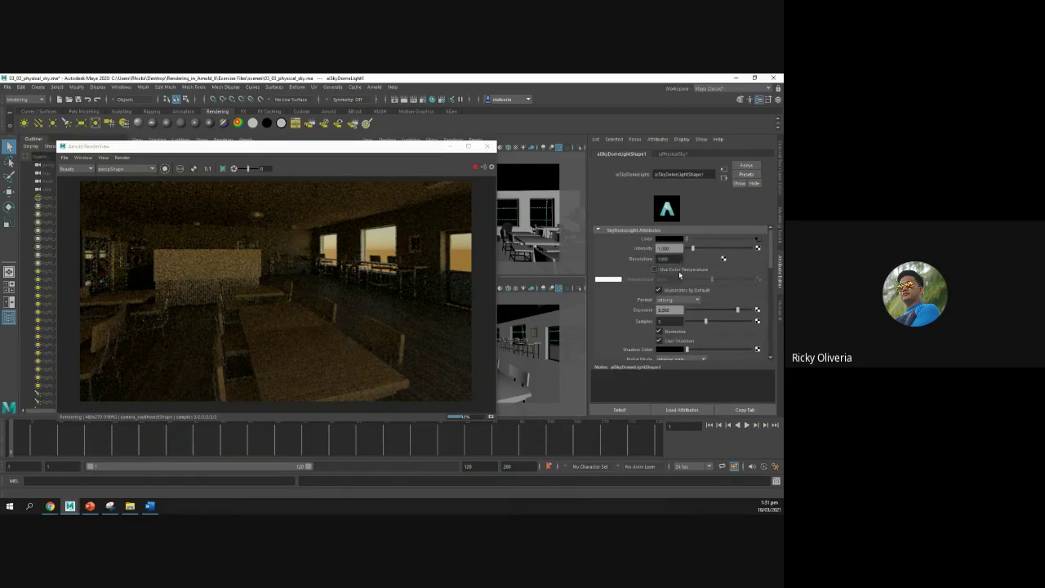
double_click(671, 310)
left_click(90, 507)
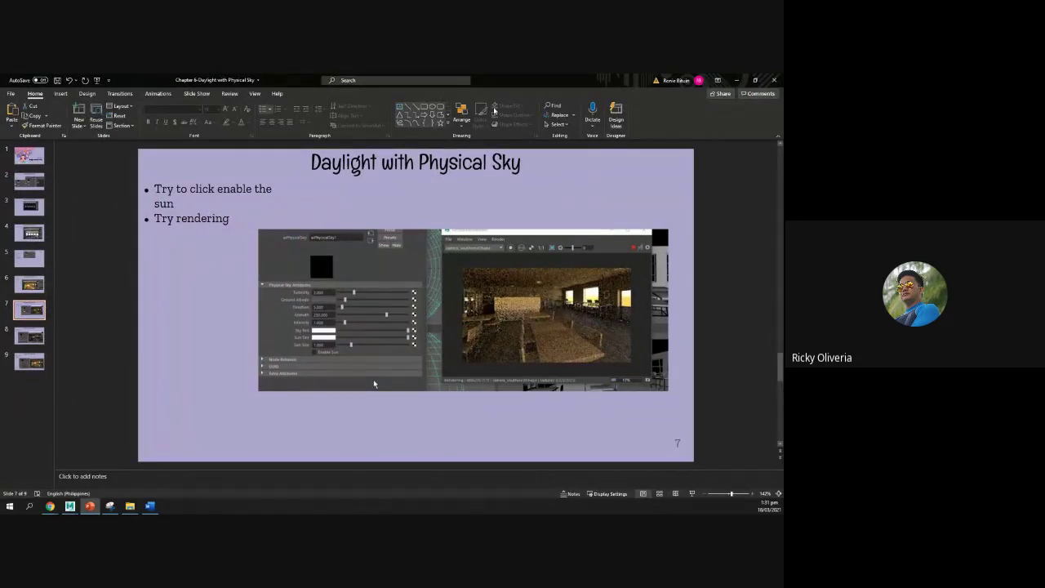
Tick Enable Sun on aiPhysicalSky1 and return to the PowerPoint slides
key("alt+Tab")
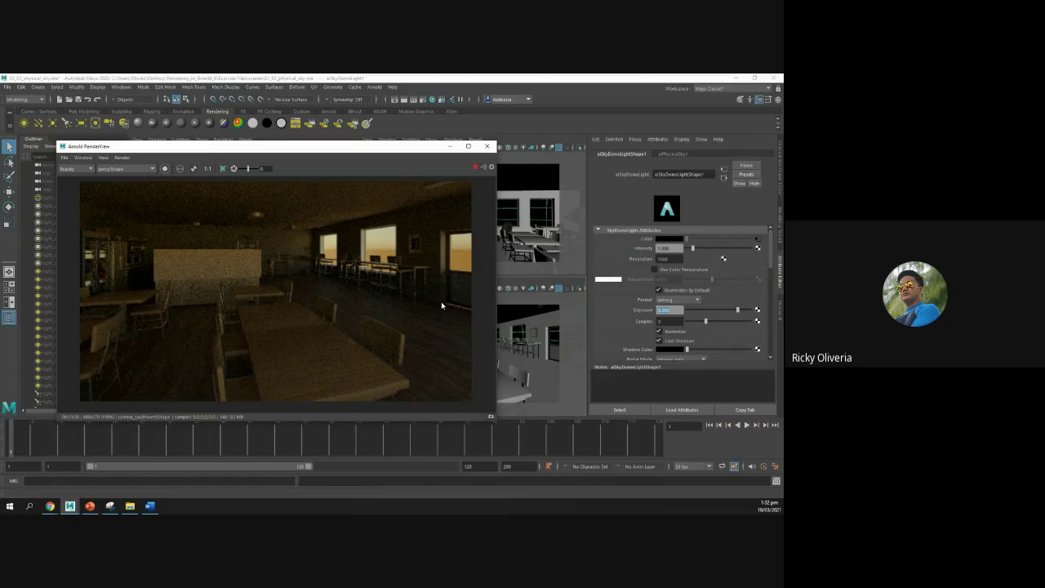
left_click(760, 240)
left_click(658, 317)
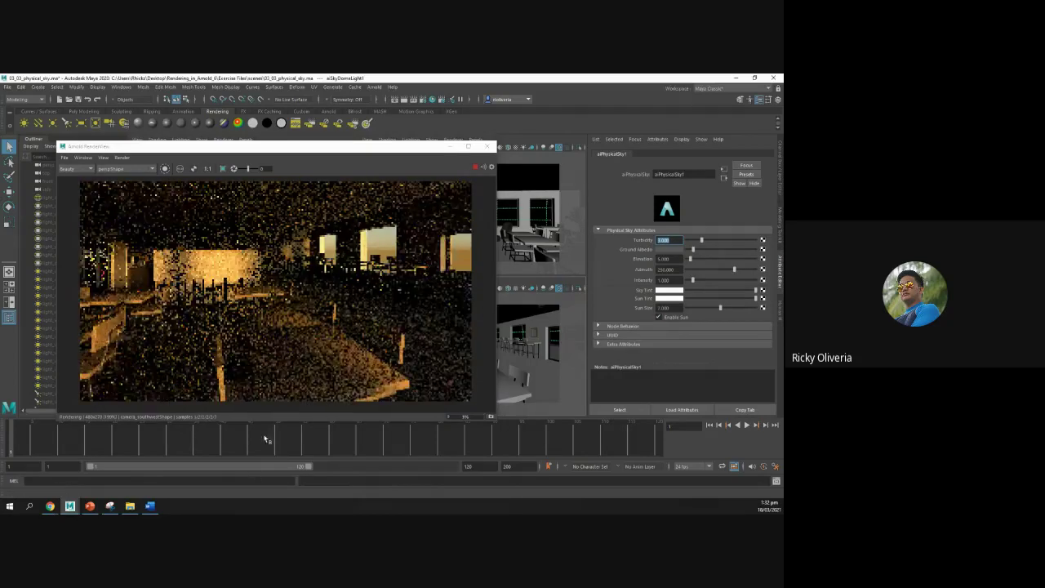
left_click(90, 506)
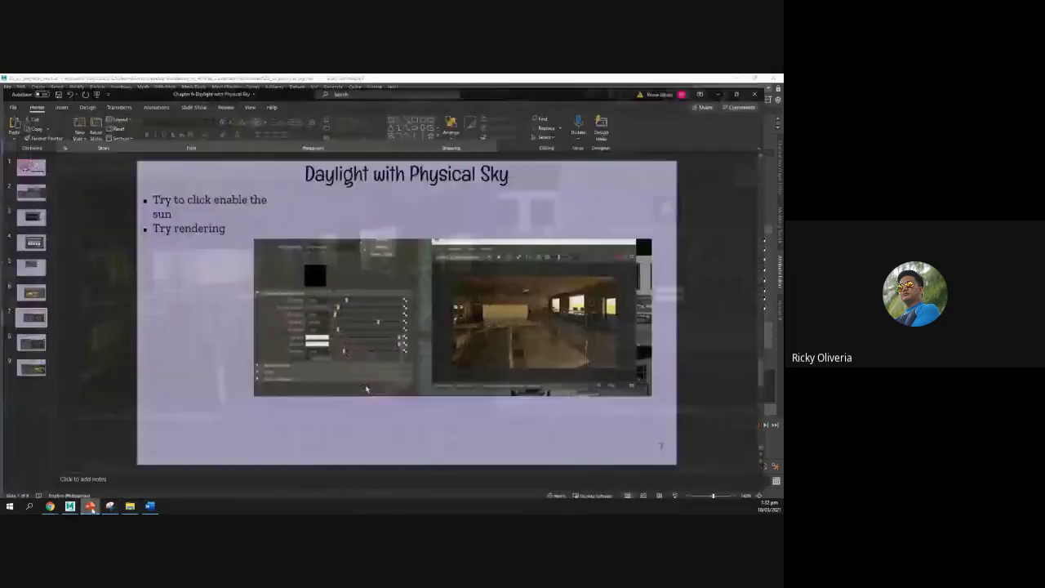
Look at slide 8 on sky and sun tint, then minimize PowerPoint
left_click(32, 337)
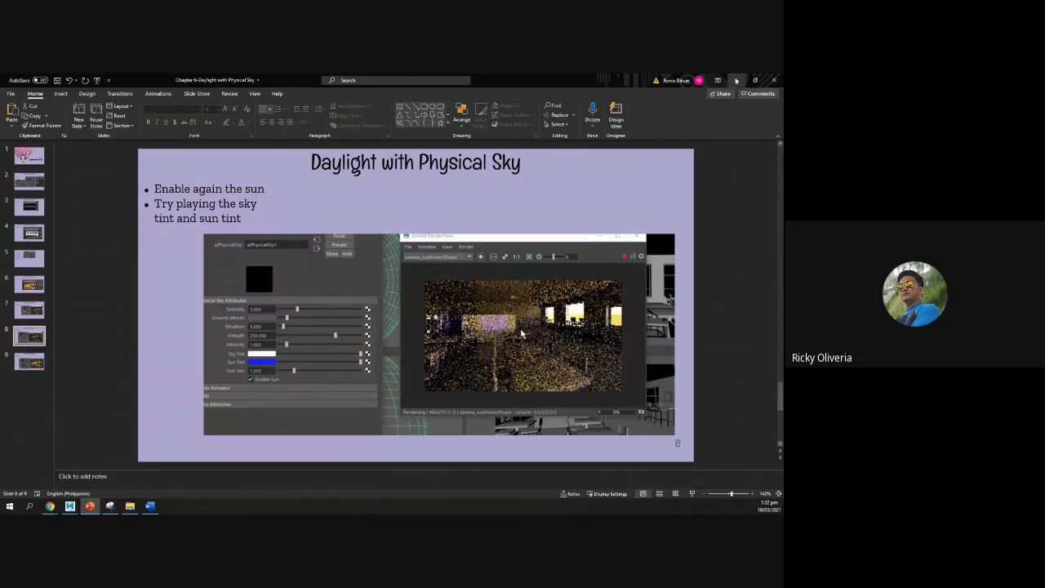
left_click(739, 80)
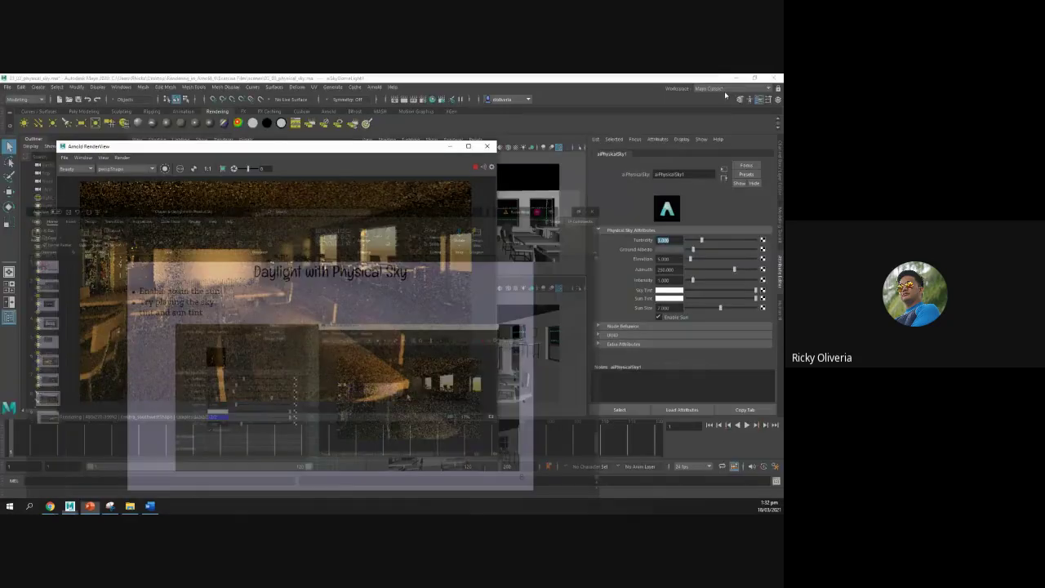
Make aiPhysicalSky1's Sky Tint cyan with saturation lowered to about 0.4
left_click(671, 297)
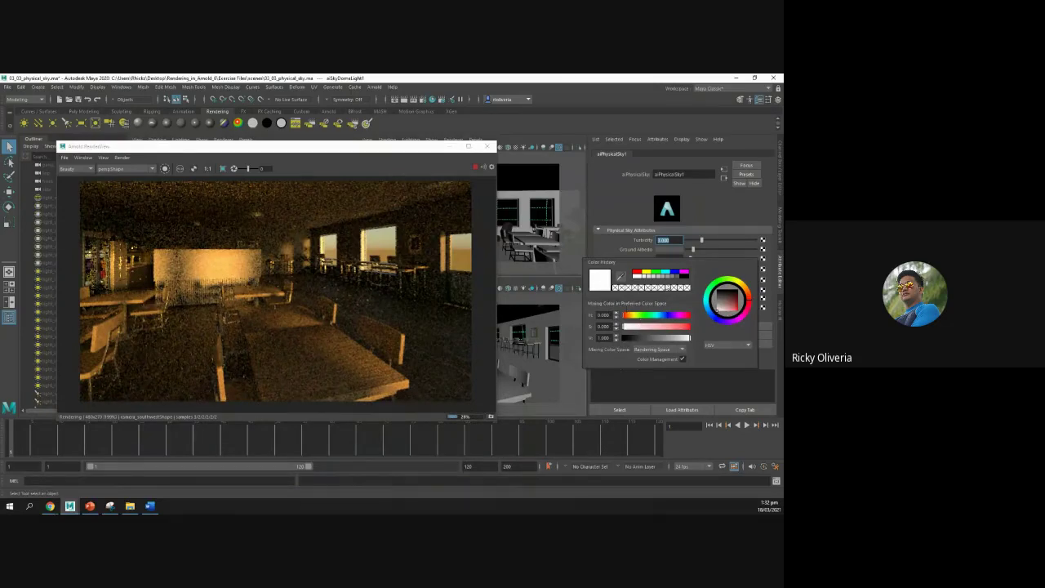
left_click(674, 272)
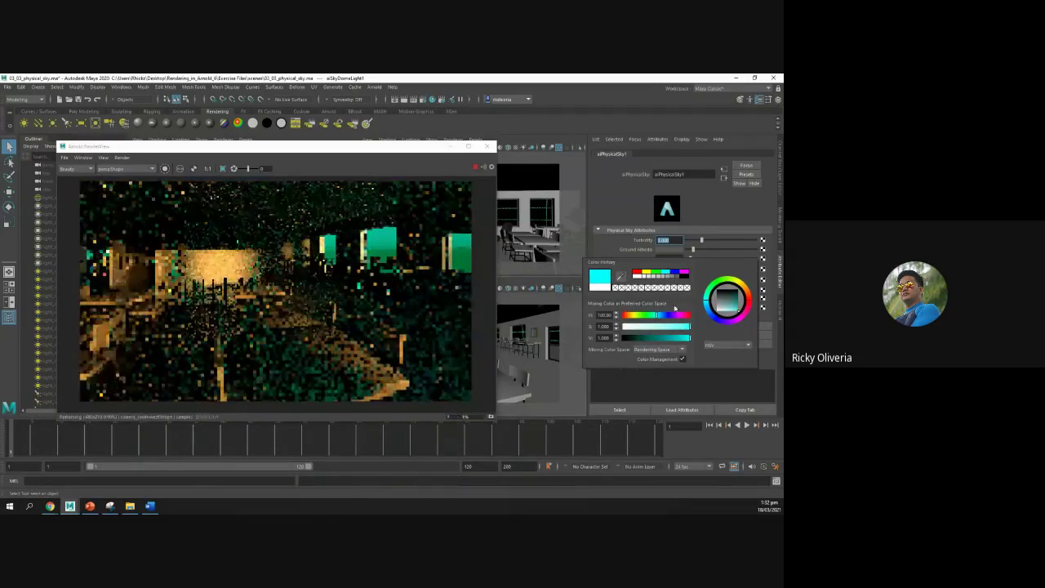
left_click_drag(671, 327, 658, 326)
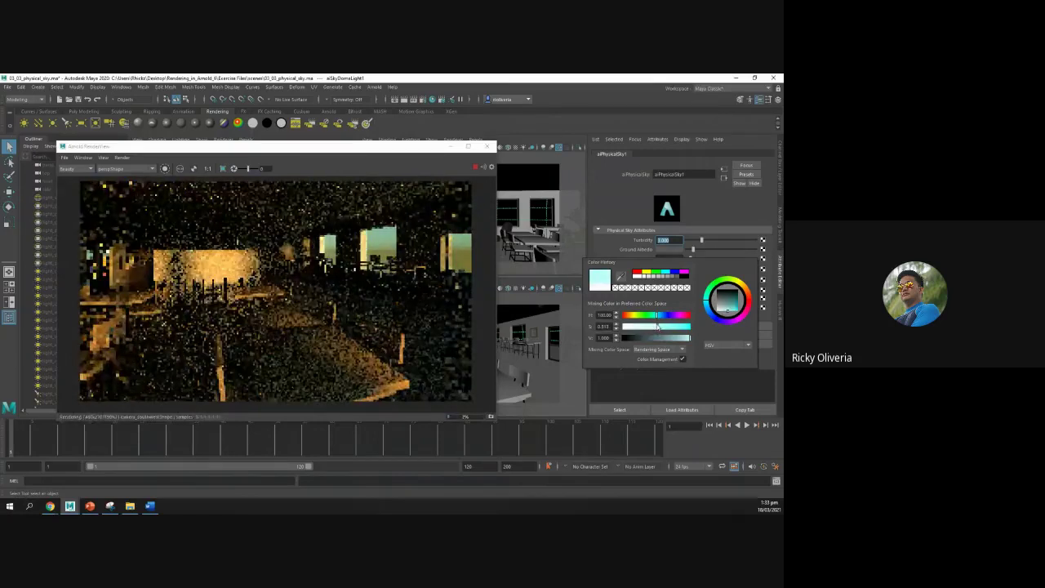
left_click_drag(658, 327, 652, 327)
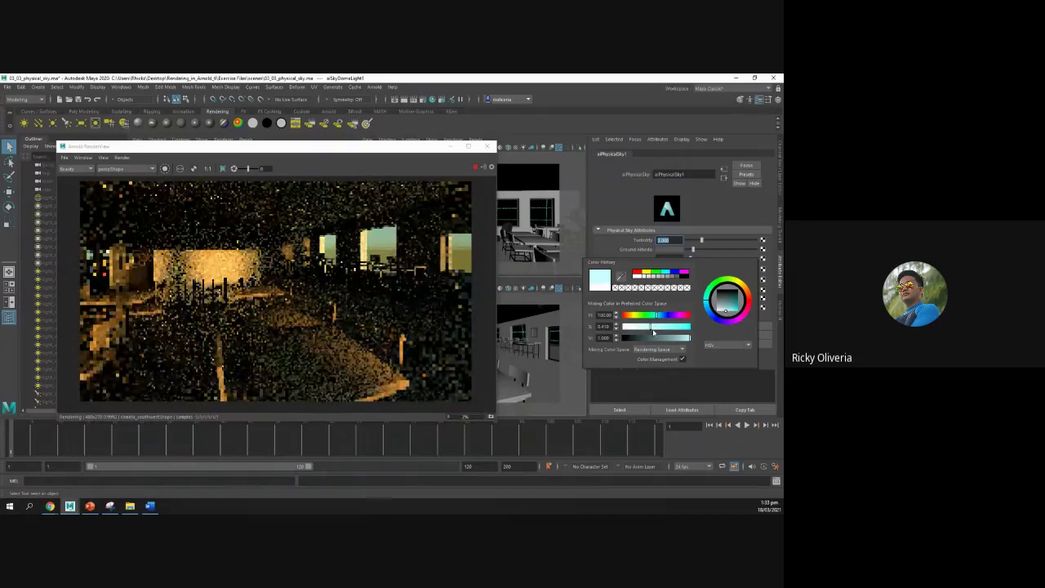
left_click_drag(653, 331, 647, 329)
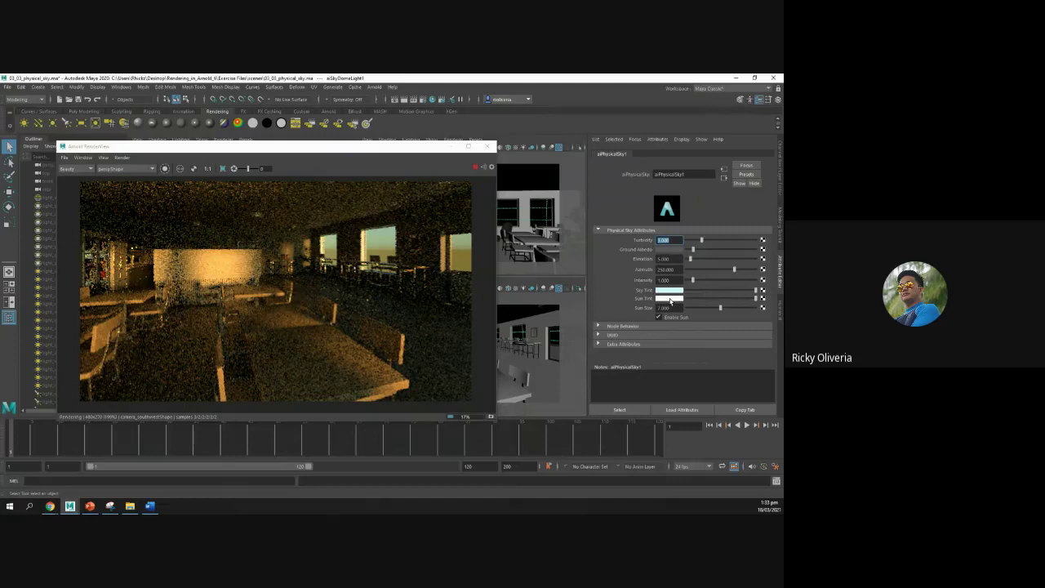
Set the Sun Tint to a fully saturated orange around hue 23
left_click(671, 301)
left_click(670, 298)
left_click(667, 300)
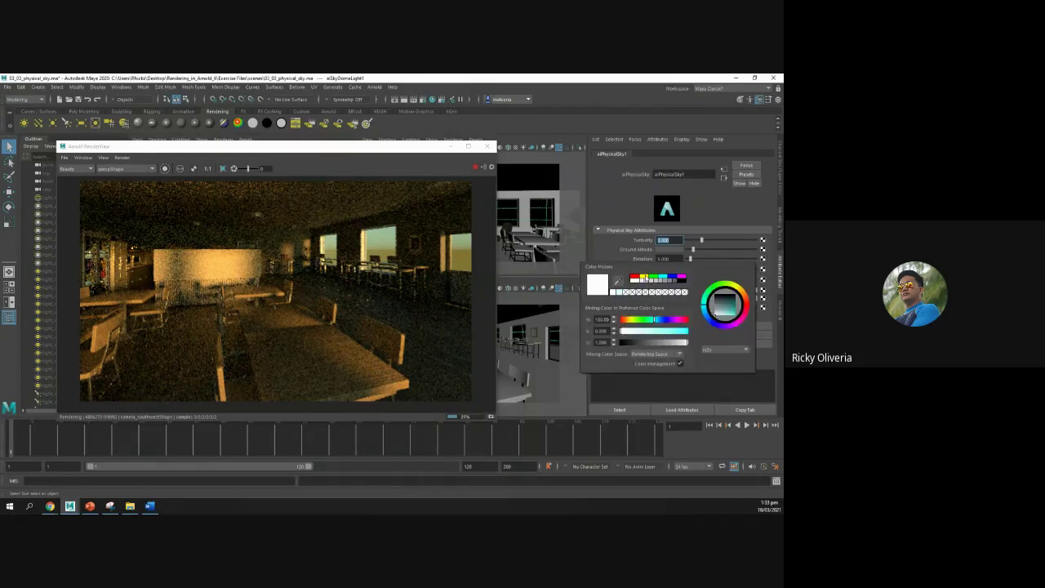
left_click(627, 320)
left_click(645, 279)
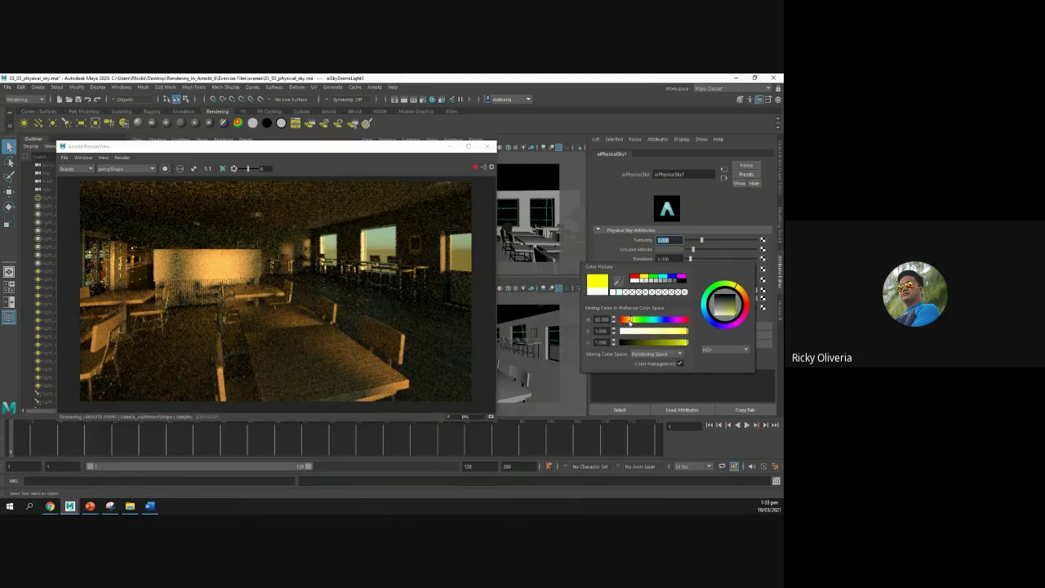
left_click(627, 320)
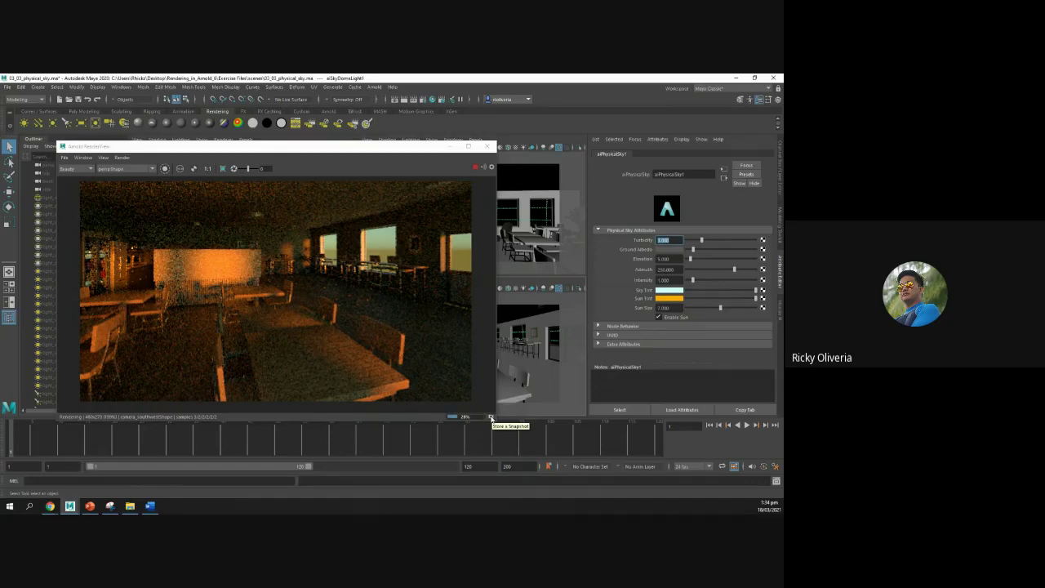
Reposition the Arnold RenderView window down and to the left
left_click_drag(324, 147, 379, 125)
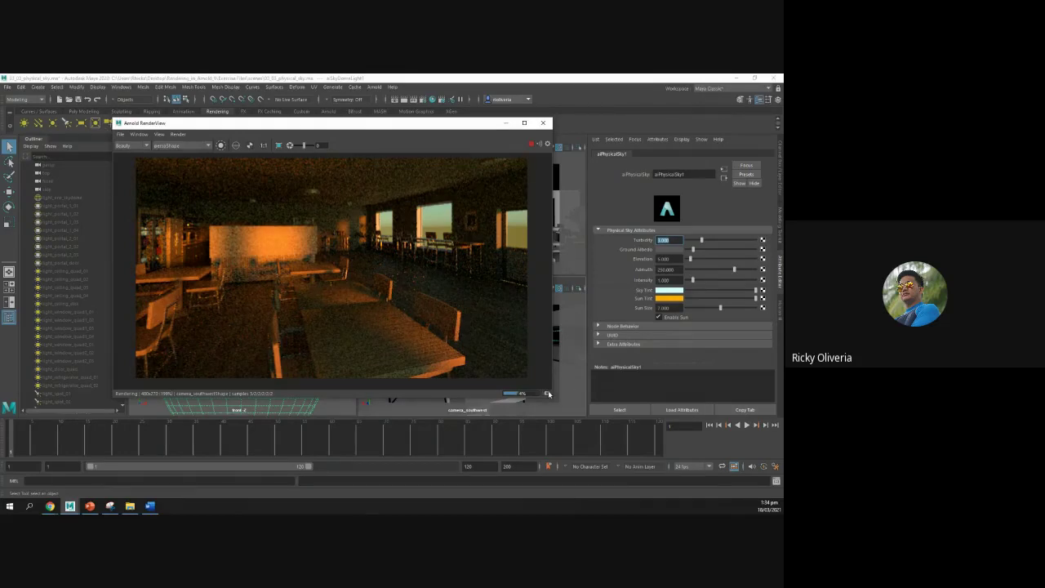
left_click_drag(381, 125, 344, 166)
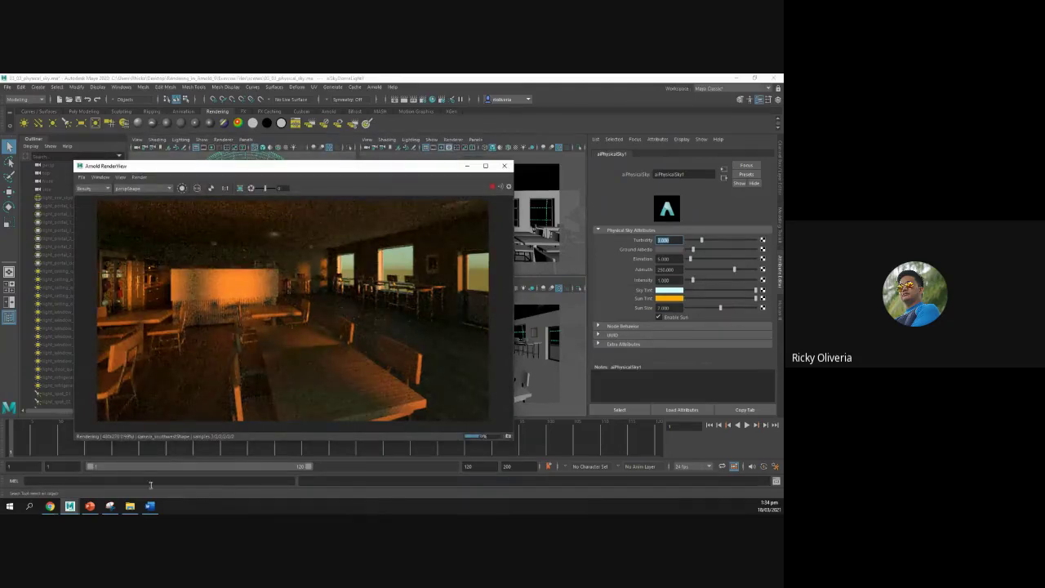
Review PowerPoint slide 9 on sky dome camera visibility, then return to Maya
left_click(90, 507)
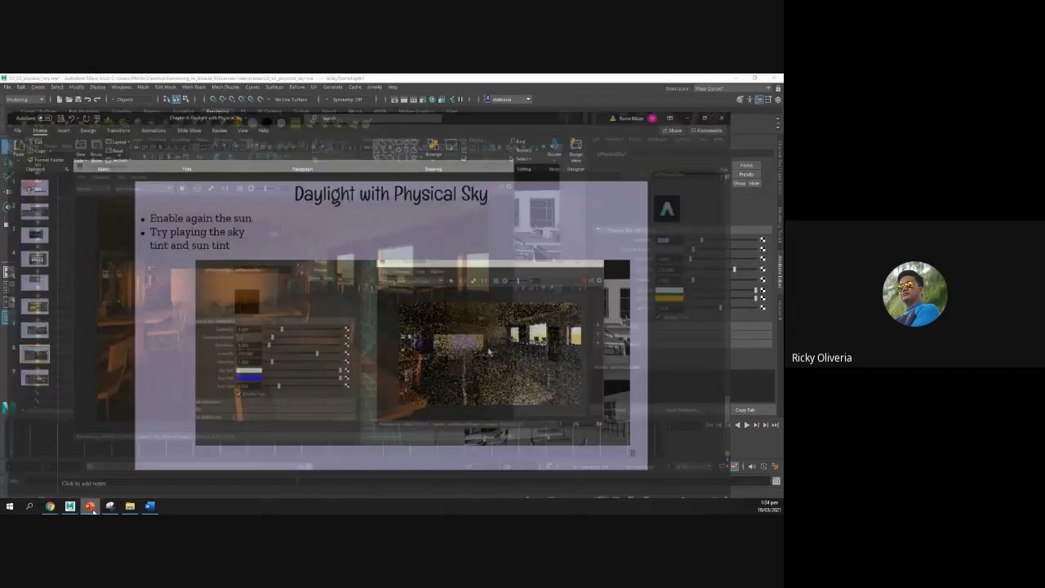
left_click(30, 362)
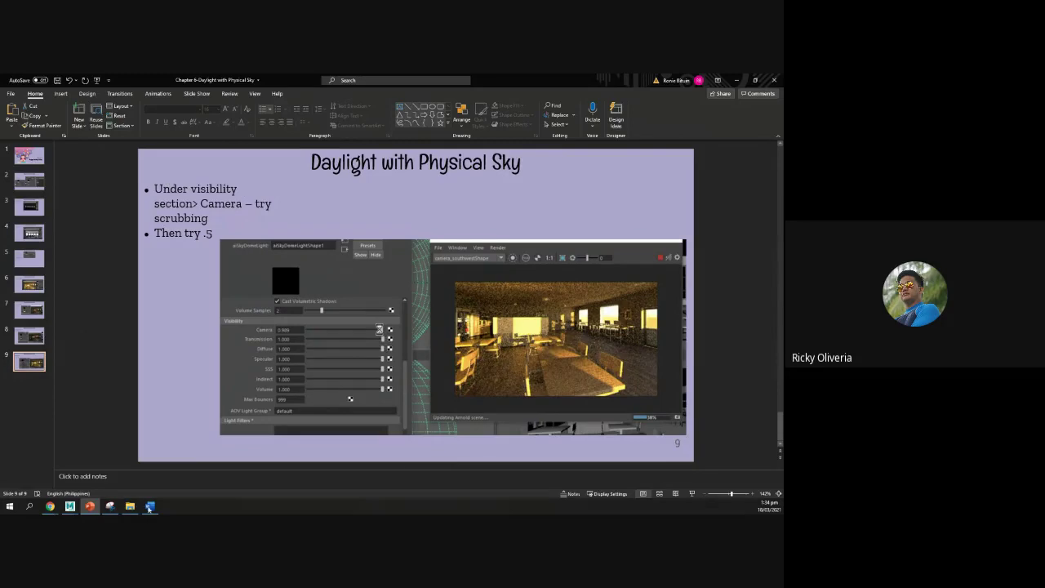
left_click(737, 80)
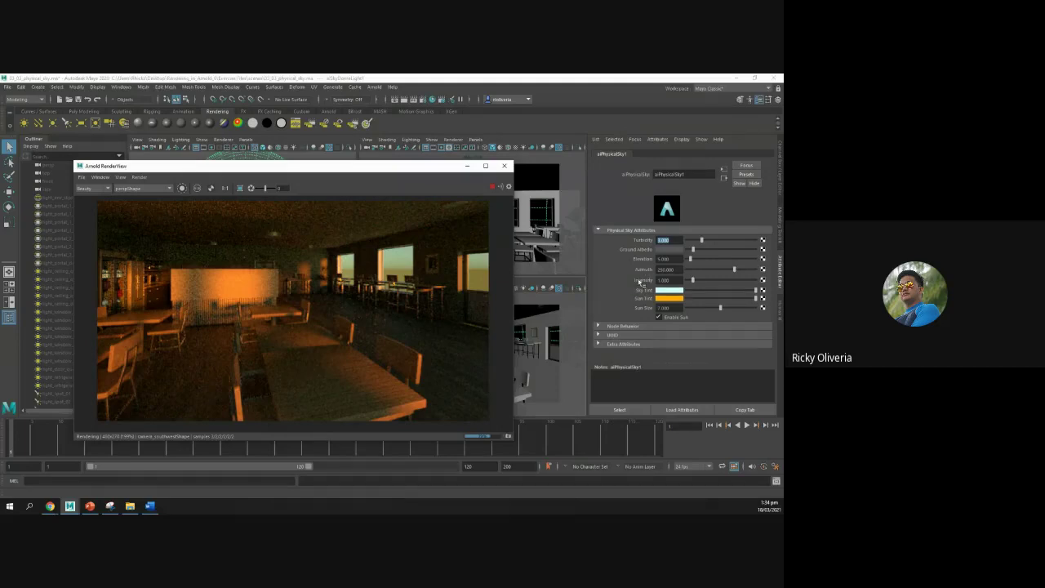
Drag aiSkyDomeLightShape1's Camera visibility well below 1.000 to darken the office render
left_click(596, 310)
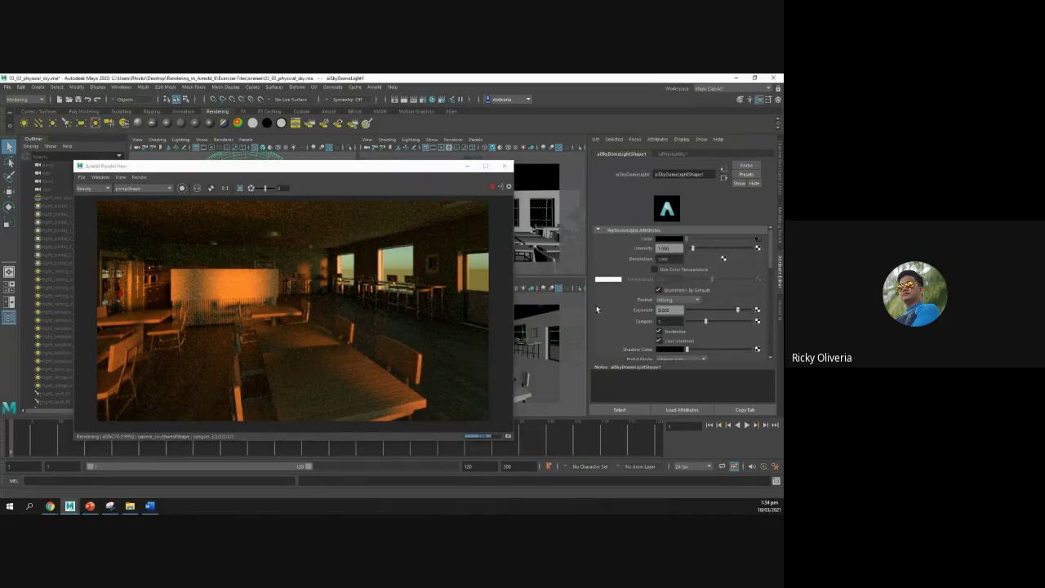
scroll(625, 300, "down", 5)
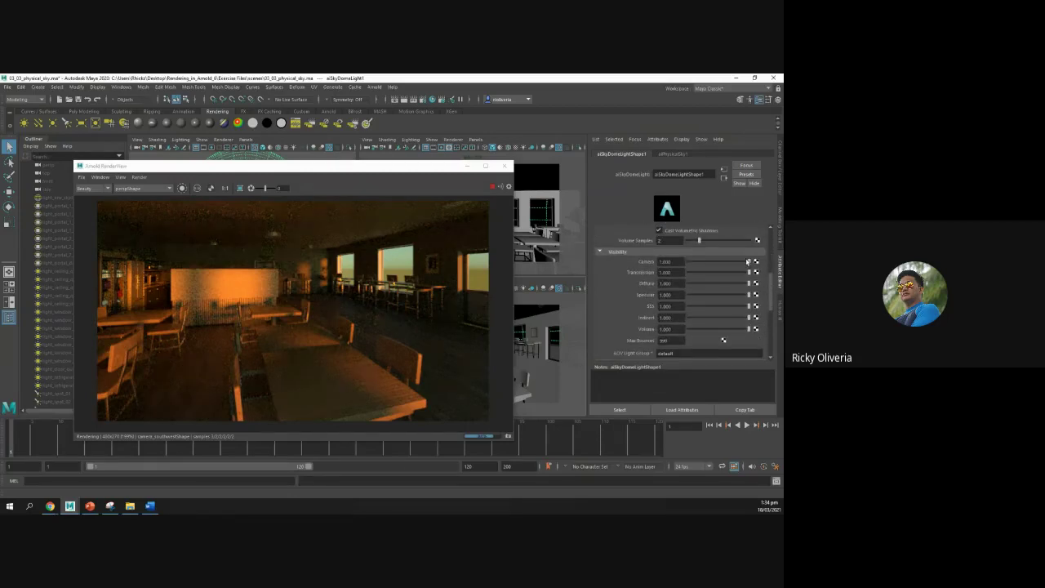
left_click_drag(748, 261, 710, 262)
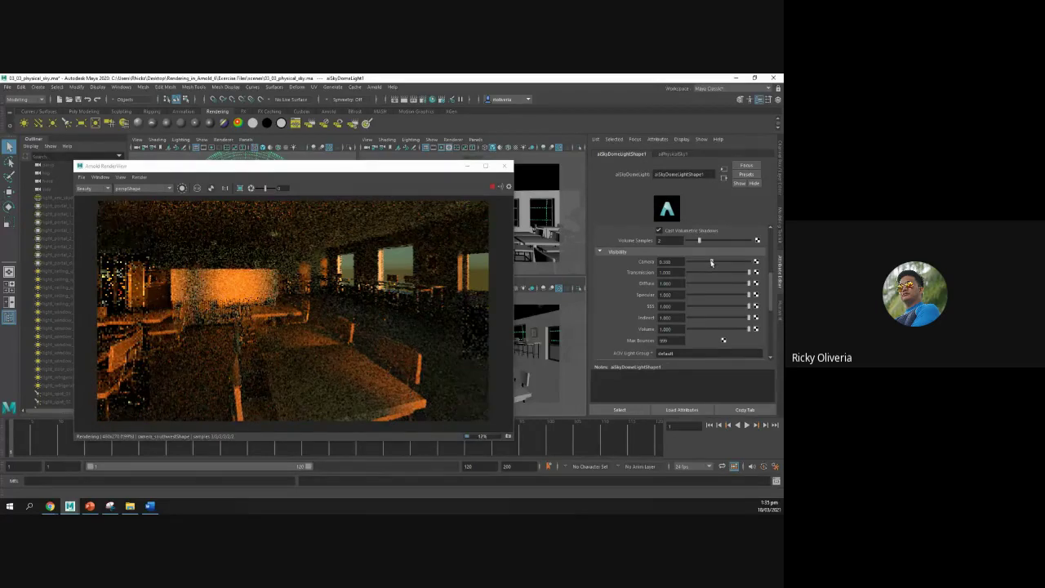
Check the slide for the value, then set the sky dome's Camera visibility to about 0.5
left_click_drag(711, 262, 712, 265)
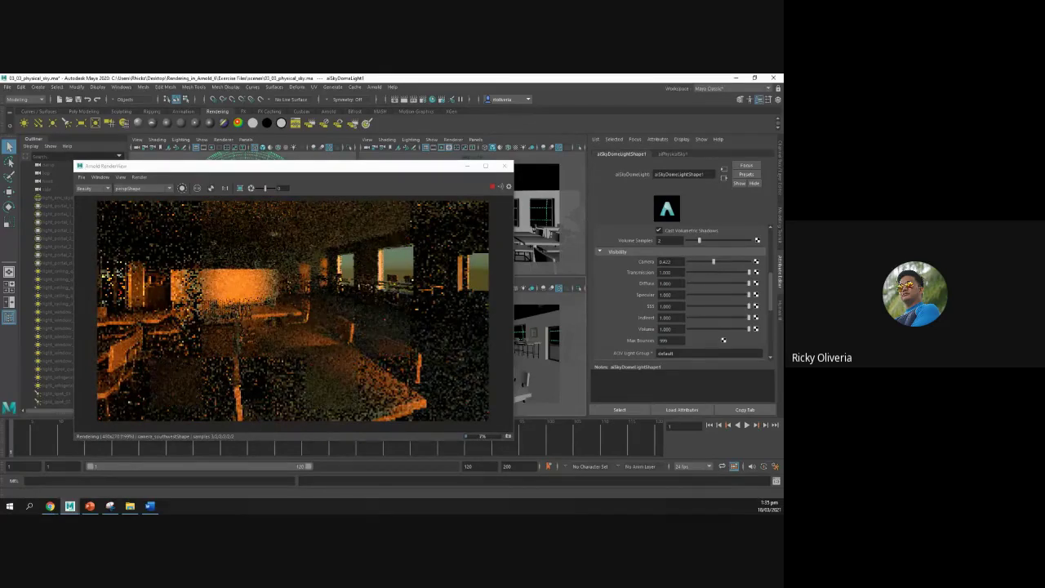
left_click(90, 507)
left_click(90, 507)
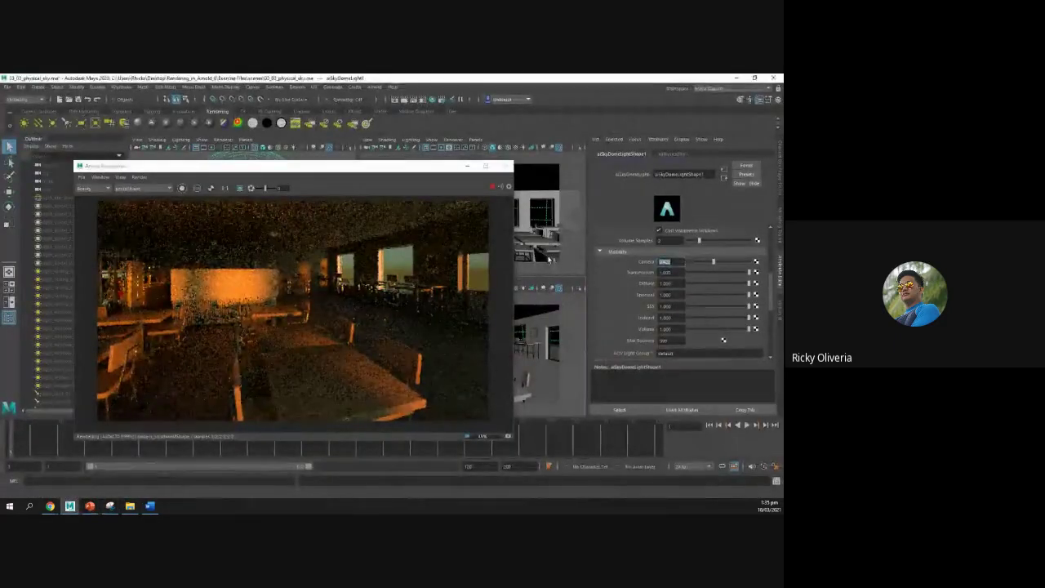
type("0")
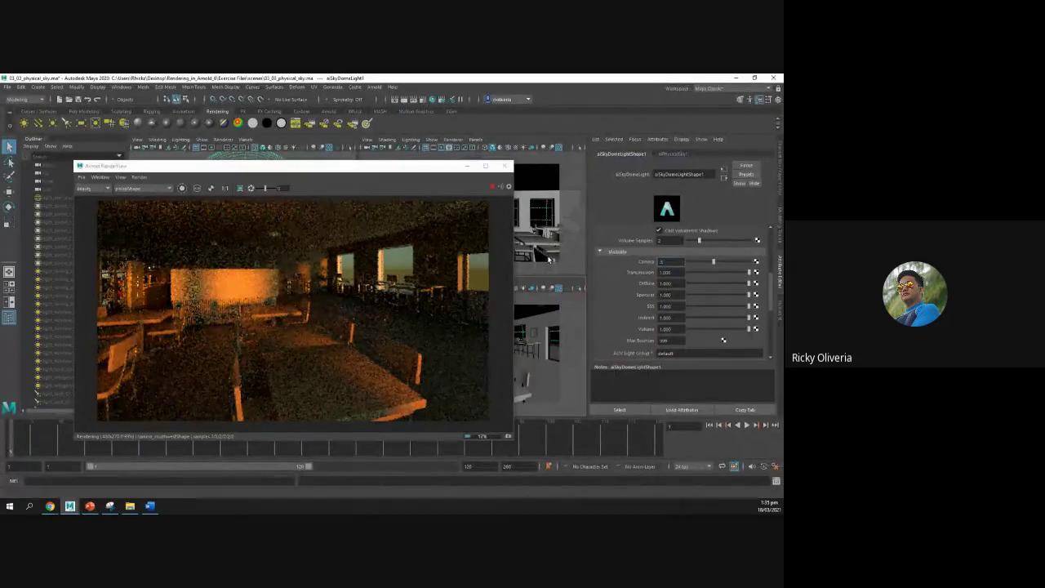
key("Return")
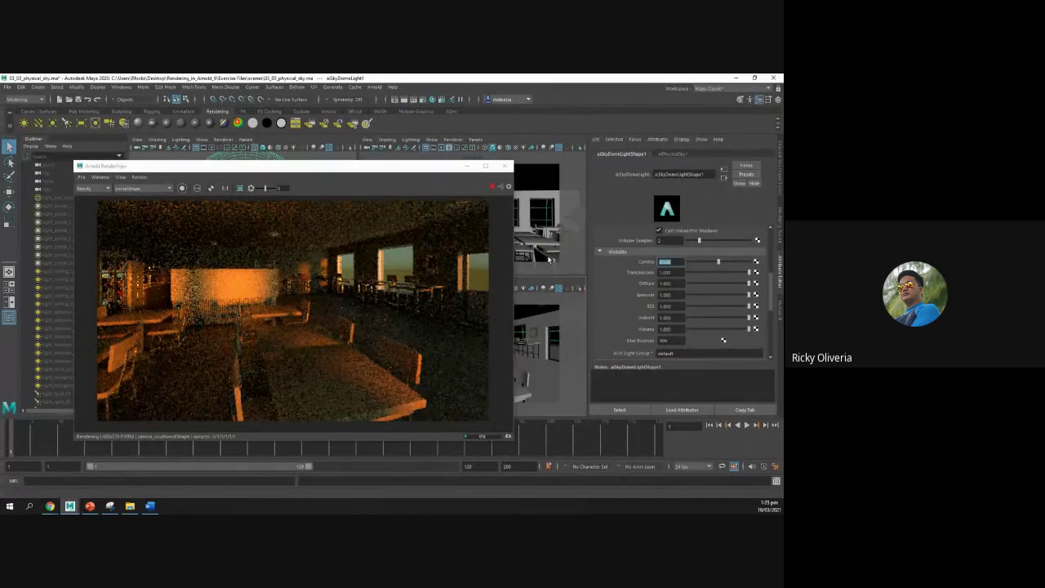